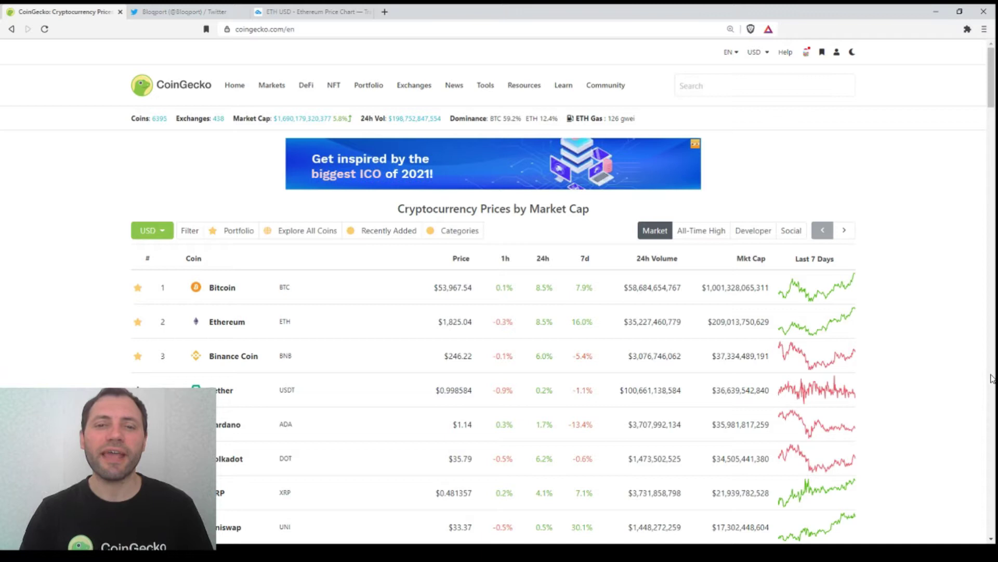
Scroll down the CoinGecko market-cap table showing Bitcoin and Ethereum prices in USD.
scroll(664, 285, down, 1)
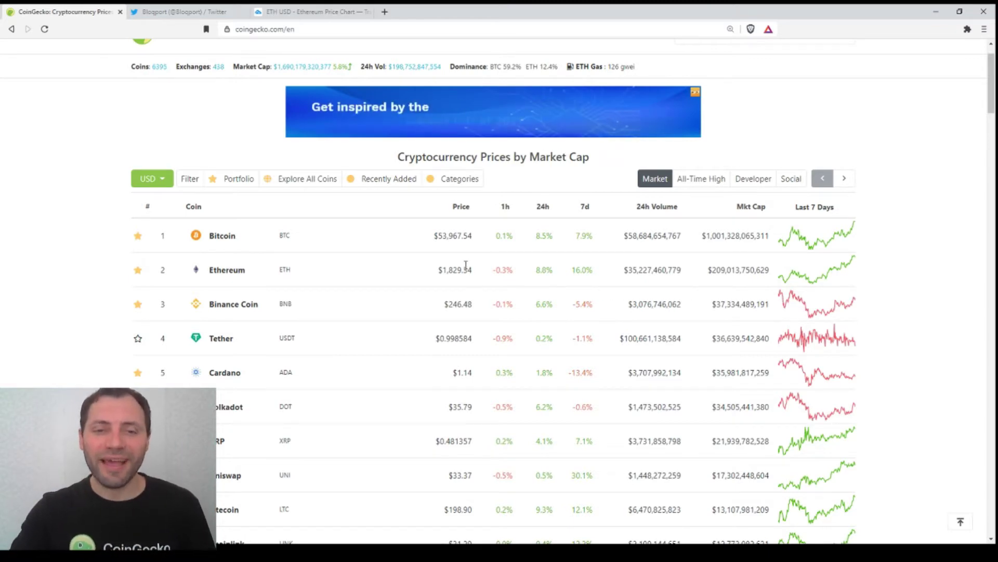
Review the TradingView ETHUSD overview at 1828.30, then bring up the crypto news Twitter profile.
click(301, 11)
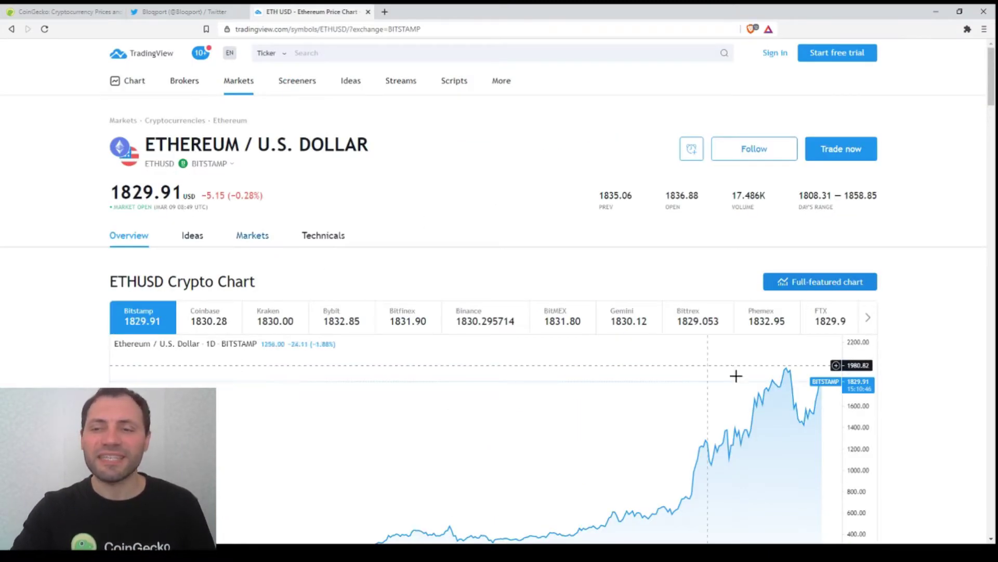
scroll(803, 347, down, 3)
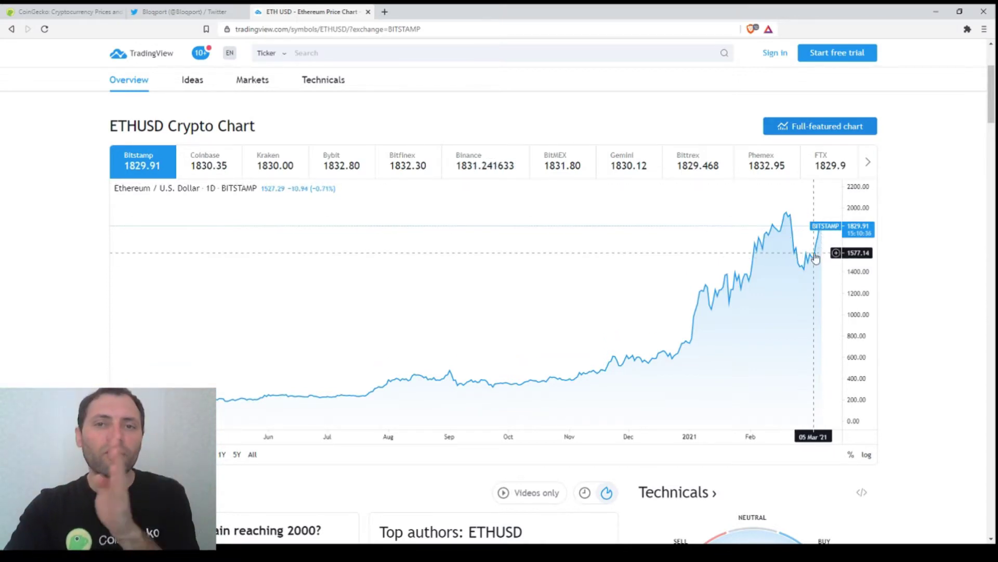
scroll(816, 258, up, 1)
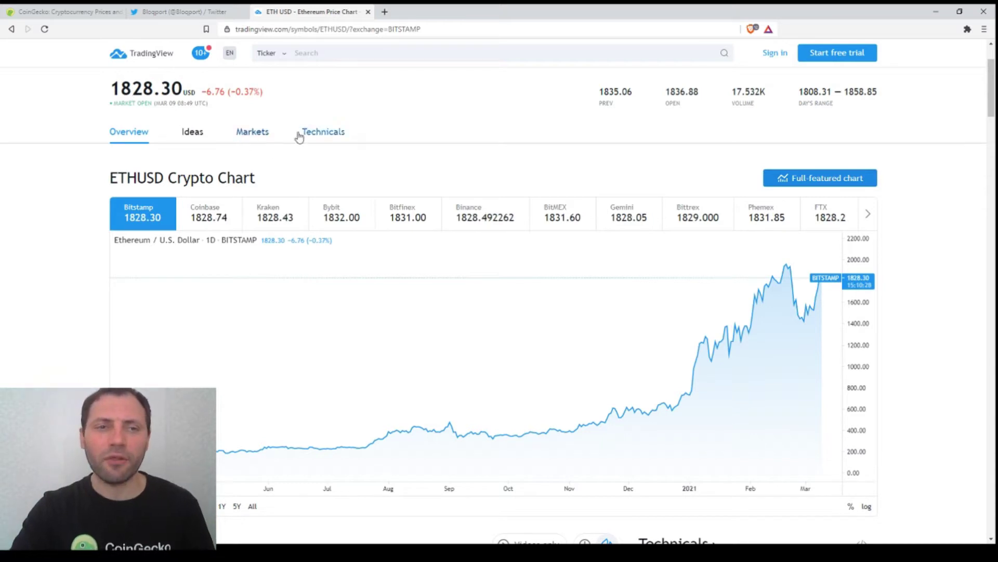
click(179, 11)
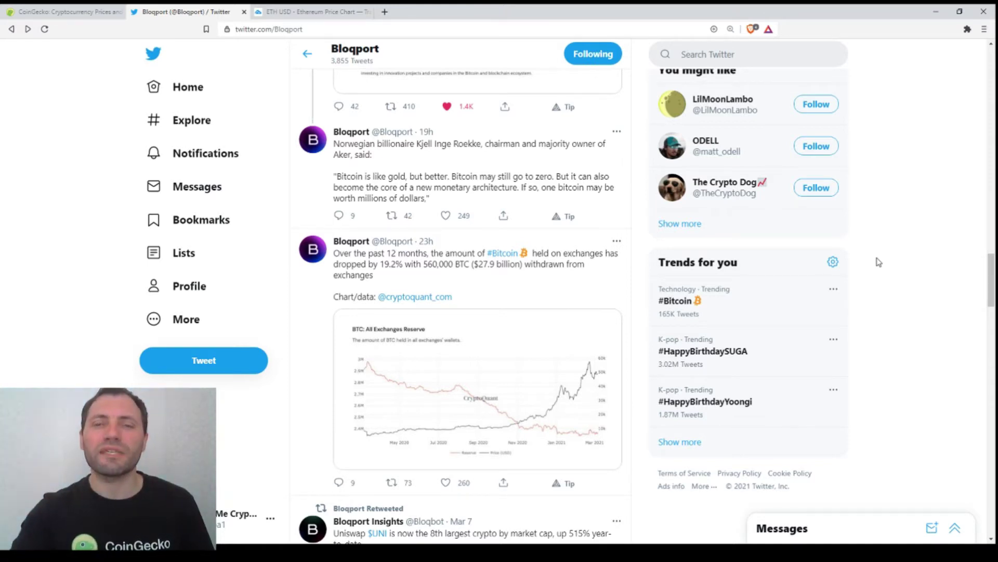
Zoom the Twitter page in two steps and scroll through the crypto news timeline.
key(ctrl+plus)
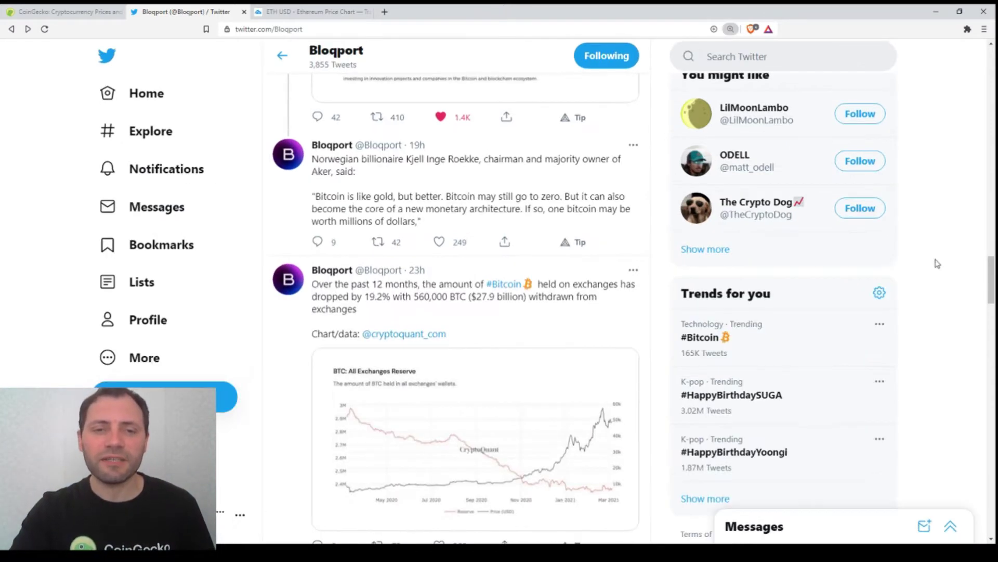
key(ctrl+plus)
scroll(551, 316, down, 2)
scroll(454, 344, down, 1)
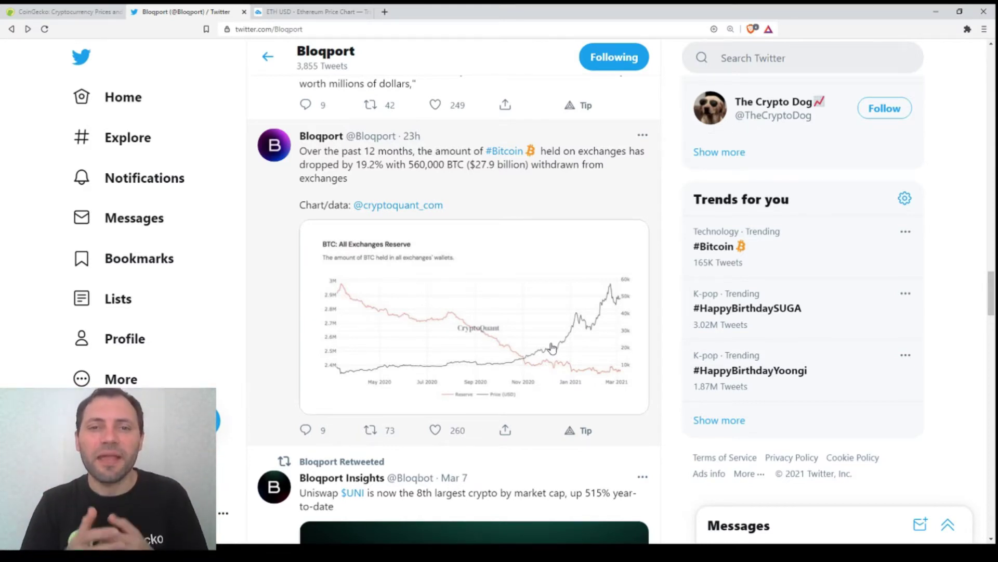
scroll(552, 348, up, 5)
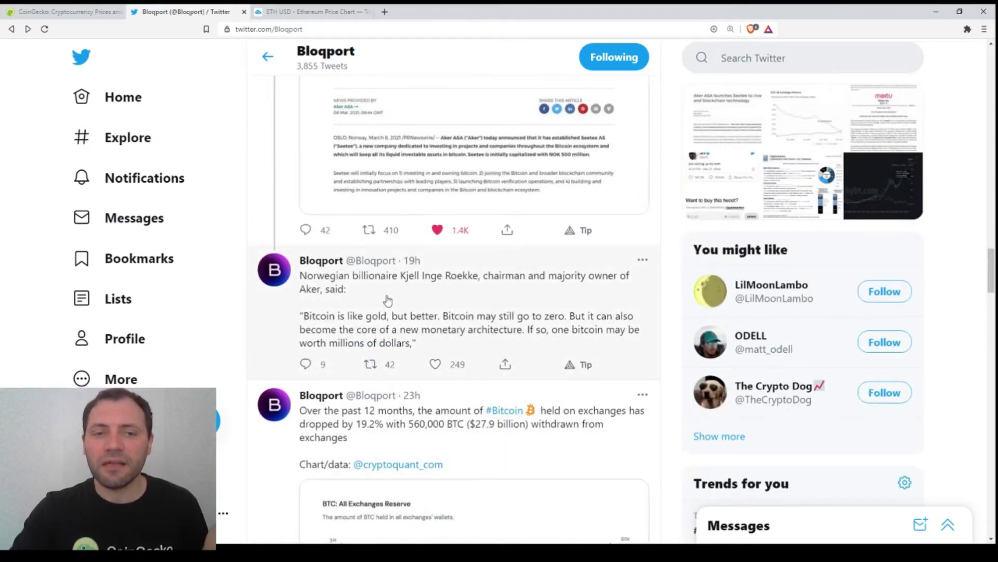
scroll(434, 336, up, 5)
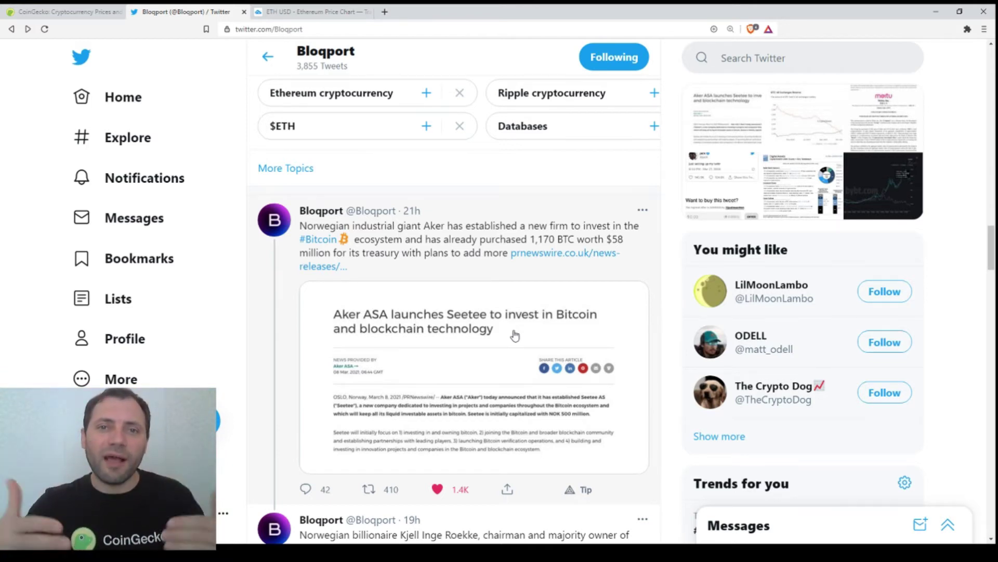
scroll(514, 335, up, 8)
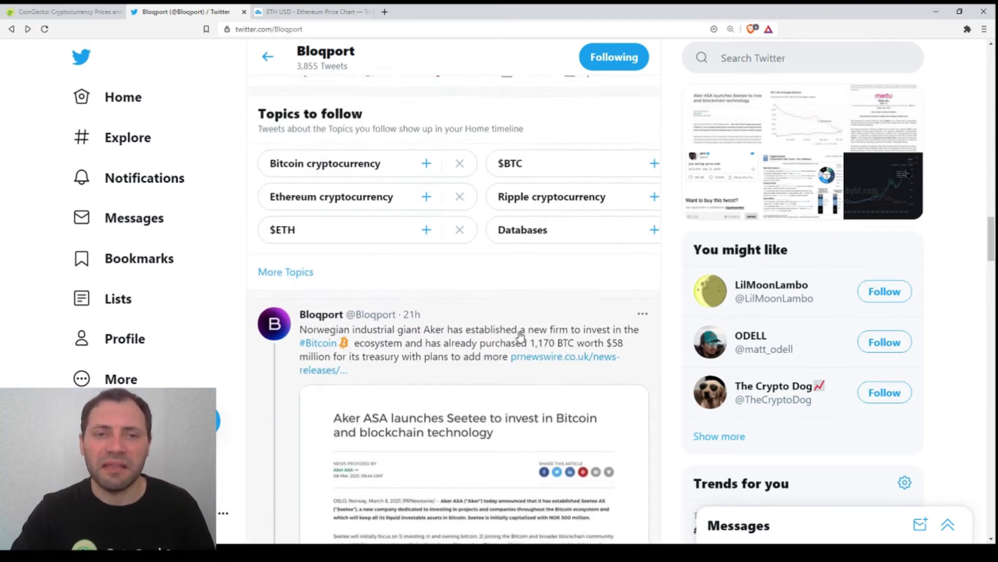
scroll(518, 305, down, 5)
scroll(518, 305, down, 10)
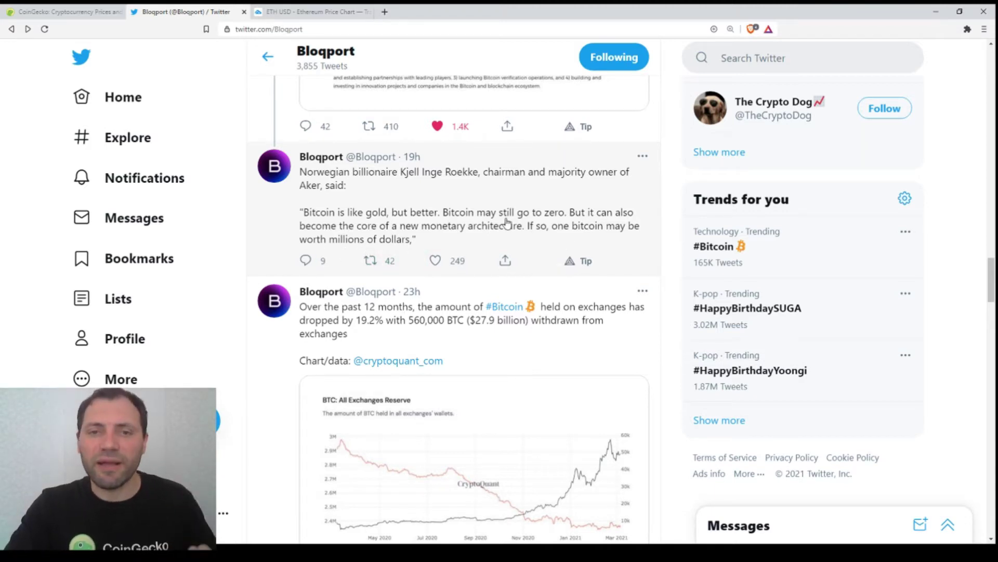
scroll(507, 251, up, 2)
scroll(507, 252, up, 15)
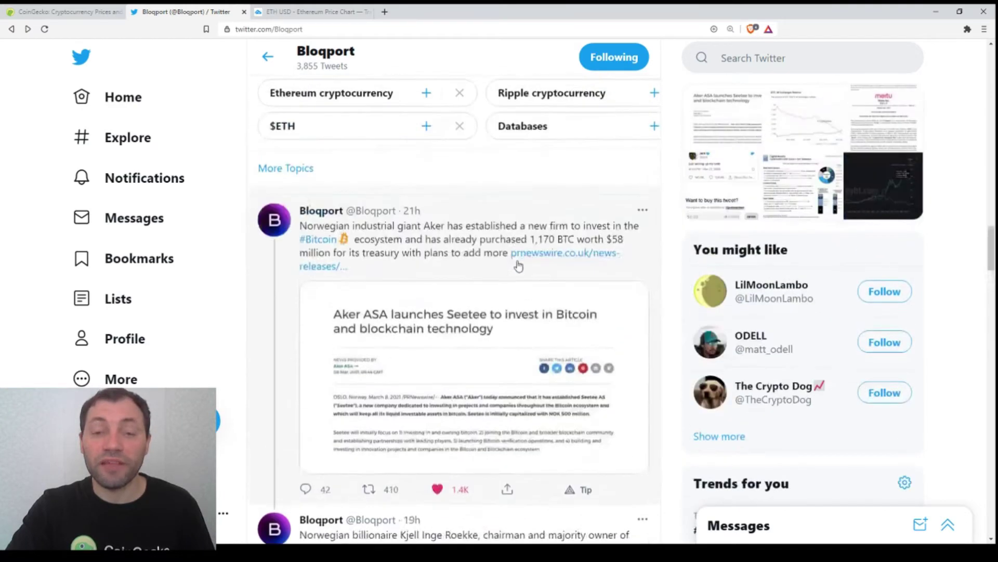
scroll(528, 273, down, 1)
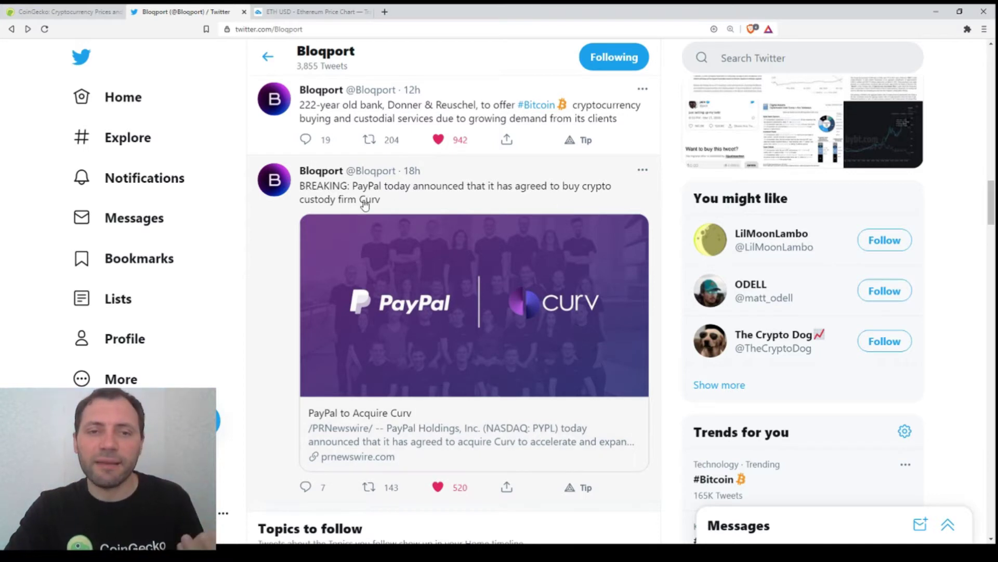
scroll(427, 254, up, 2)
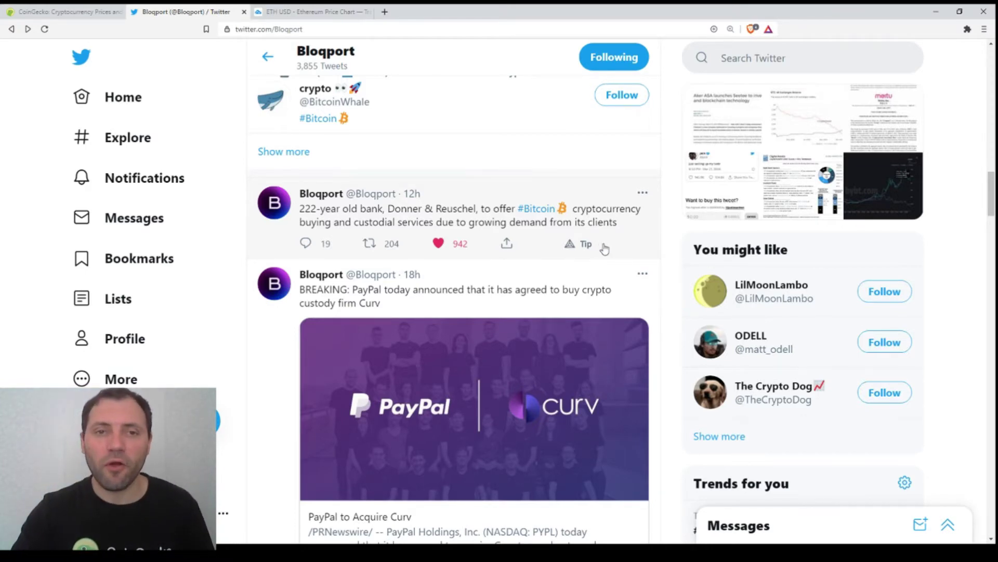
scroll(598, 247, up, 8)
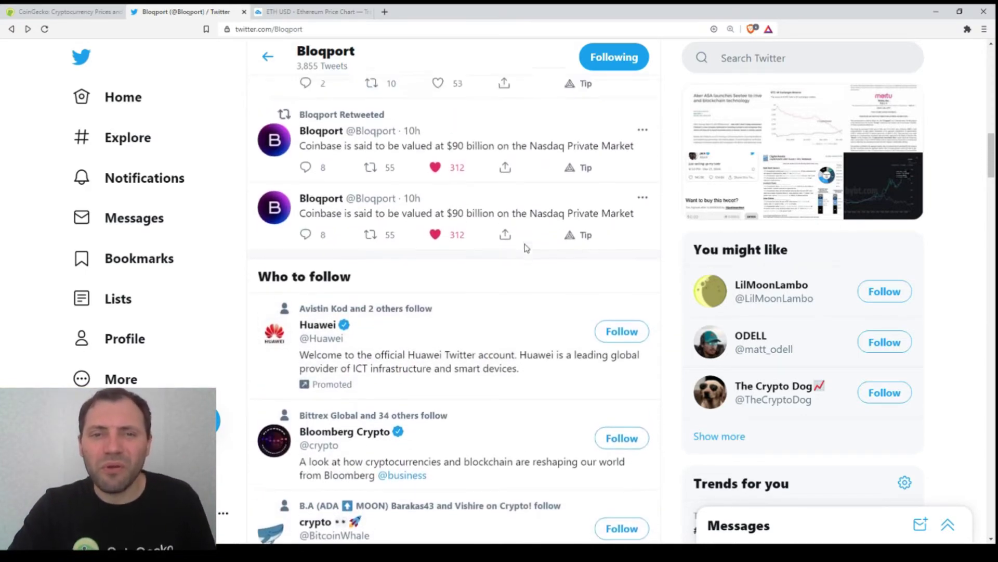
scroll(584, 269, up, 6)
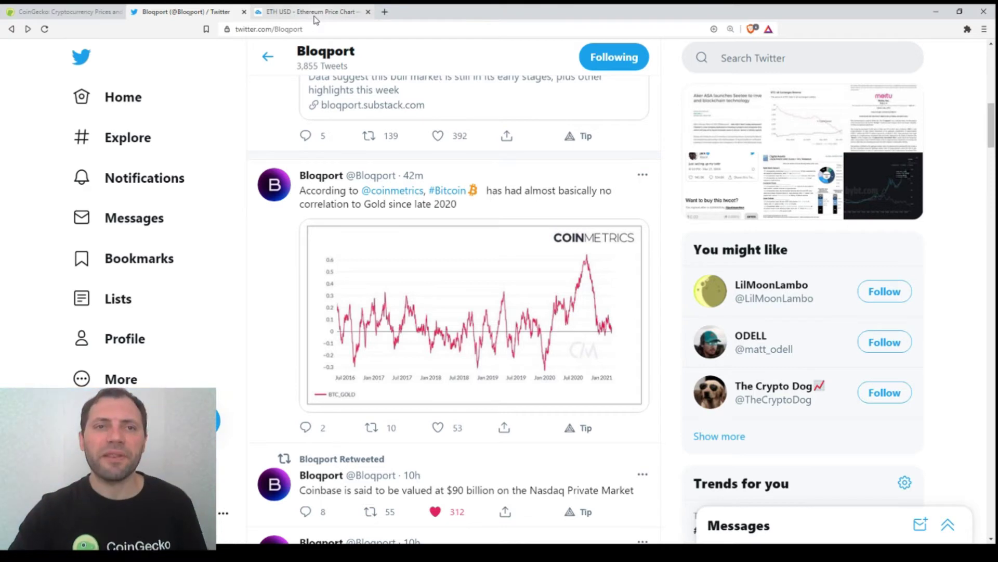
Return to the TradingView Ethereum tab and launch the full-featured ETHUSD chart.
click(315, 17)
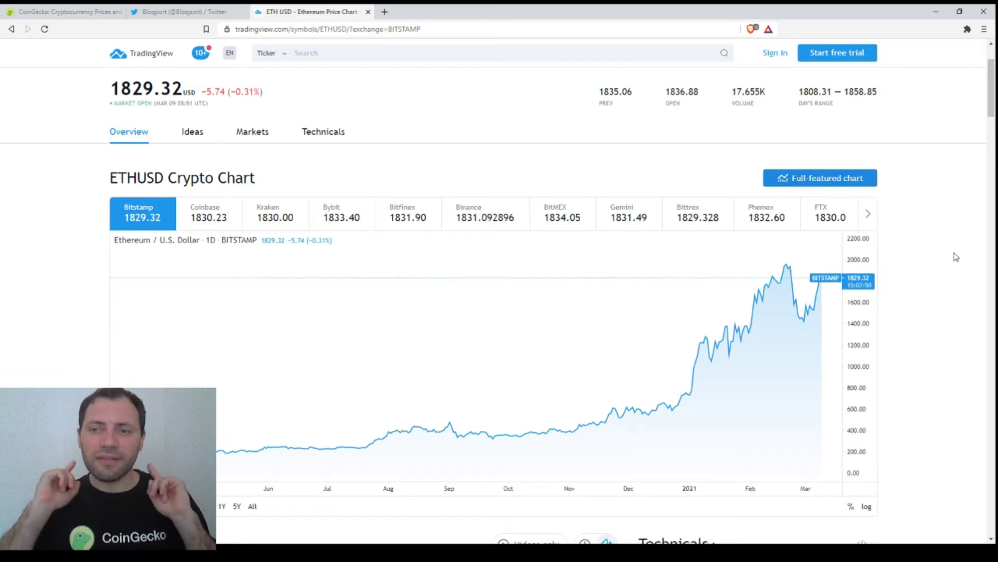
click(807, 180)
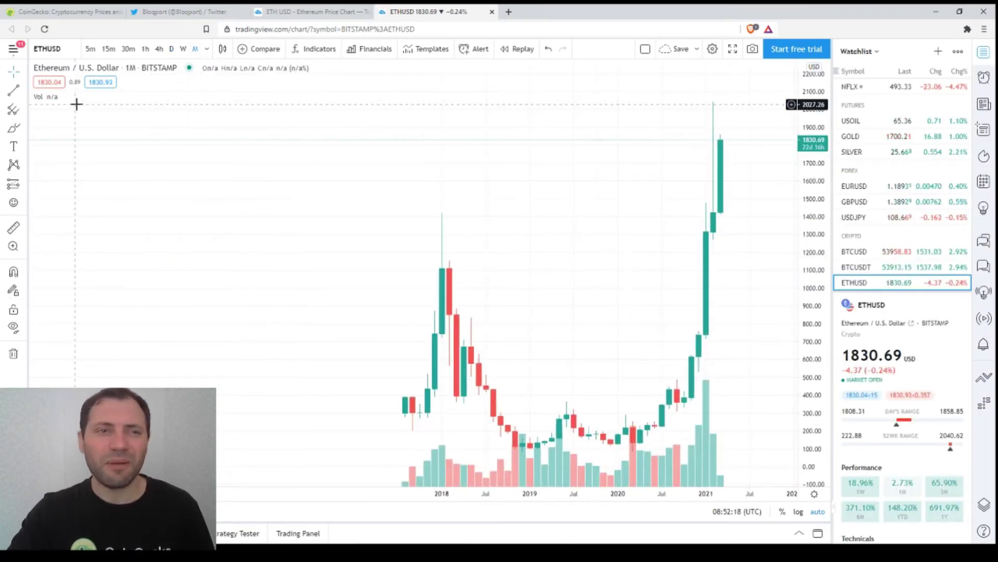
Inspect the vertical and horizontal grid-line colours in chart settings, leaving them unchanged.
right_click(121, 201)
mouse_move(156, 250)
click(239, 410)
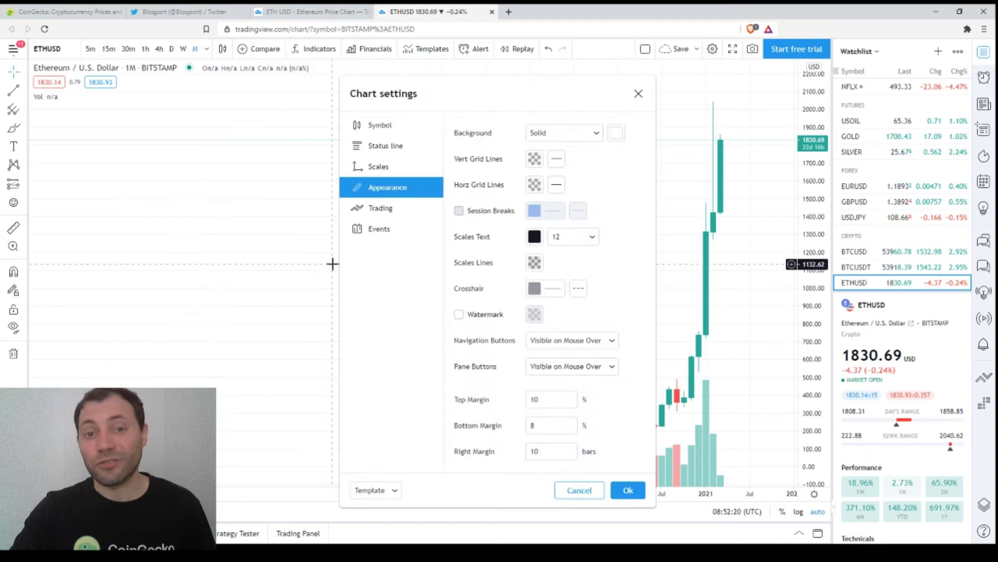
click(535, 160)
click(611, 154)
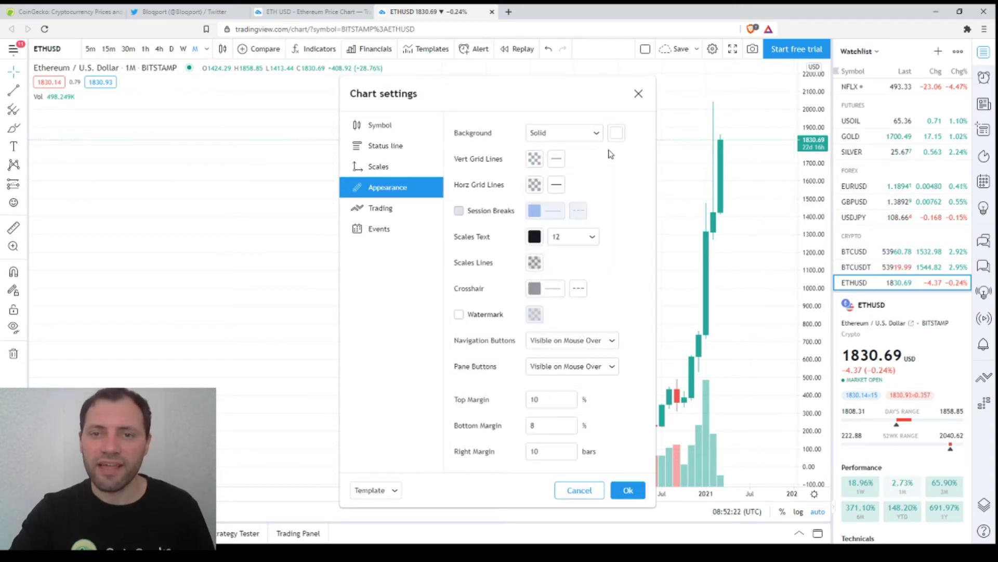
click(534, 186)
click(639, 93)
click(639, 93)
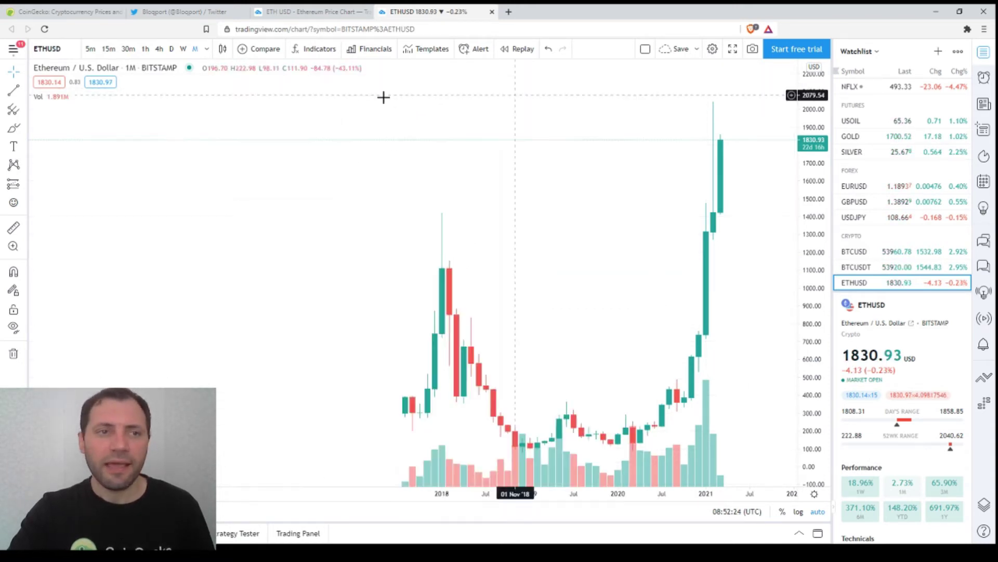
Remove the Volume indicator and zoom in on the 2021 monthly candles.
click(81, 97)
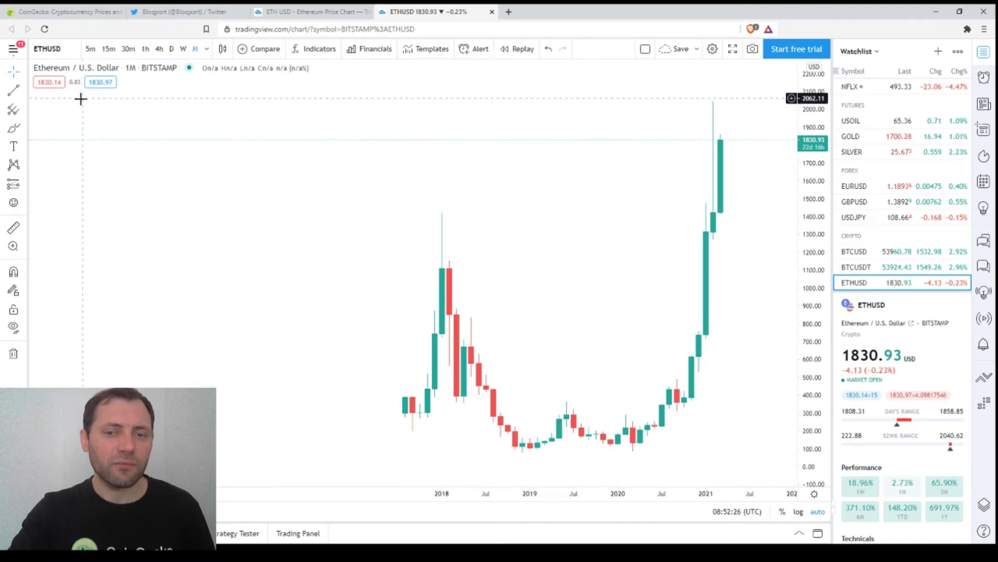
scroll(460, 348, up, 2)
scroll(678, 334, up, 3)
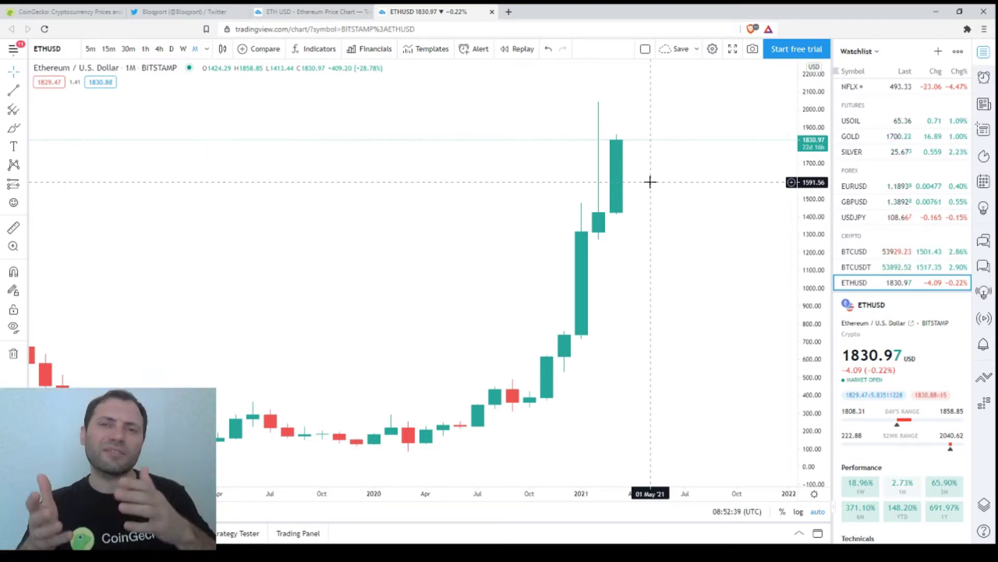
scroll(650, 181, up, 3)
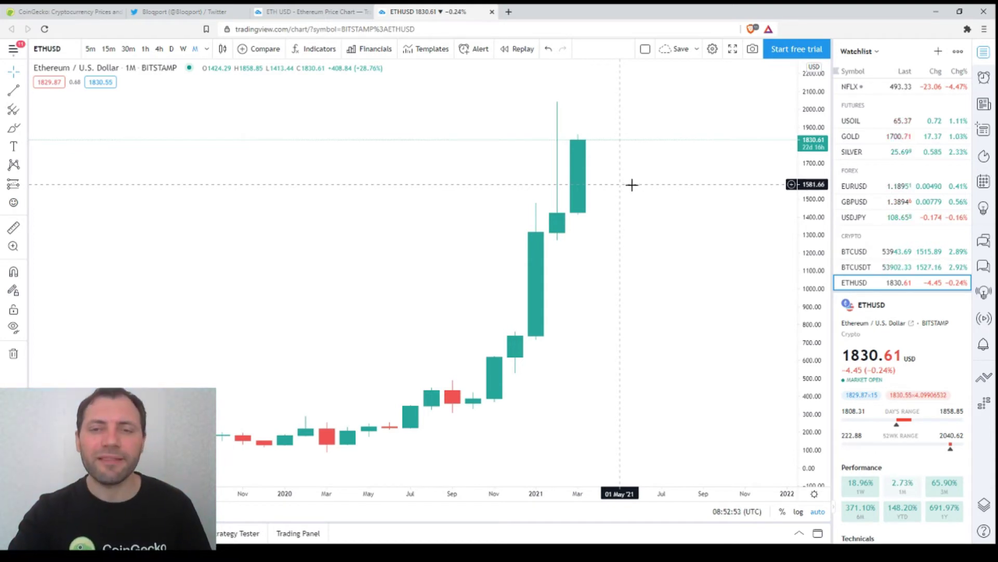
click(24, 109)
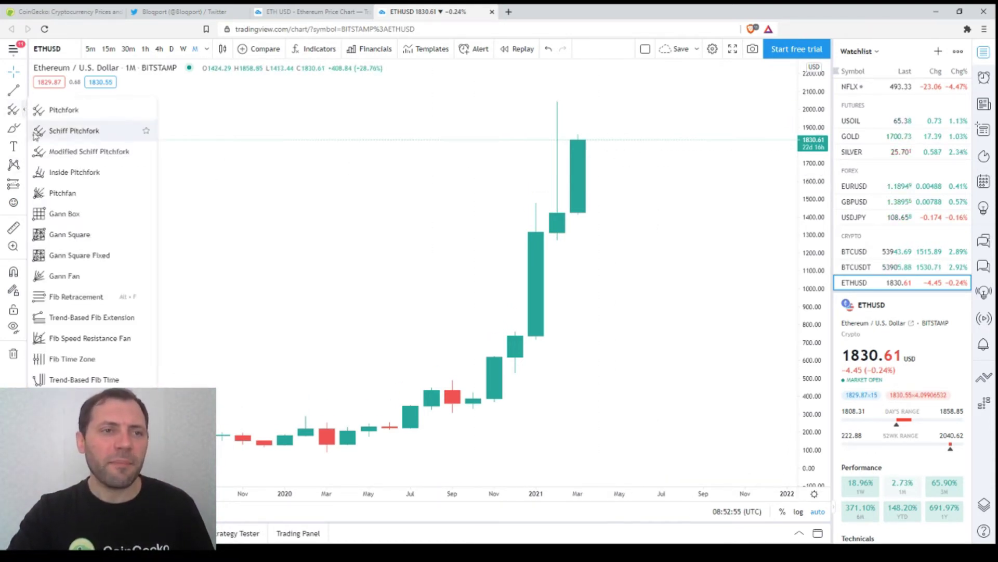
click(24, 127)
click(58, 190)
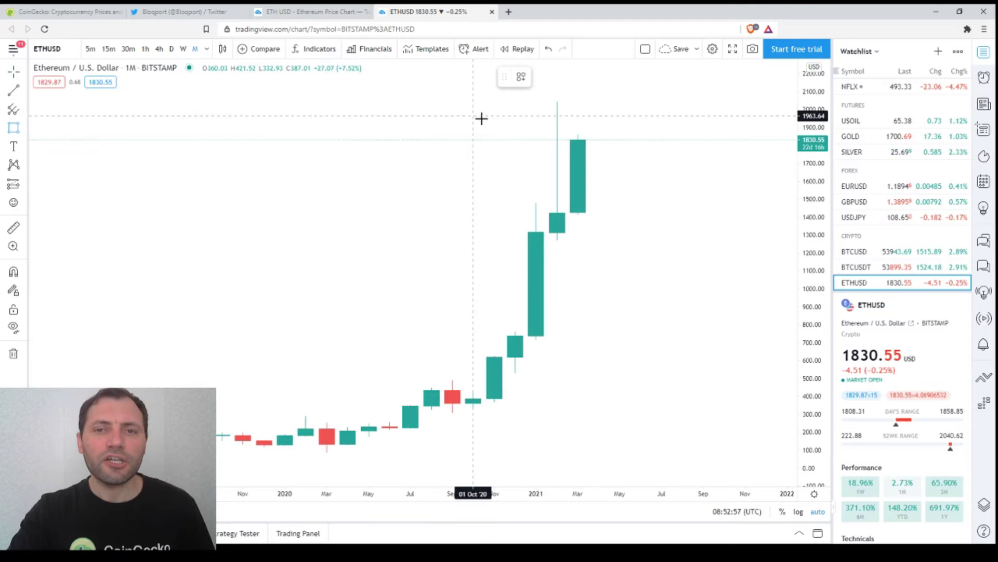
drag(535, 92, 578, 256)
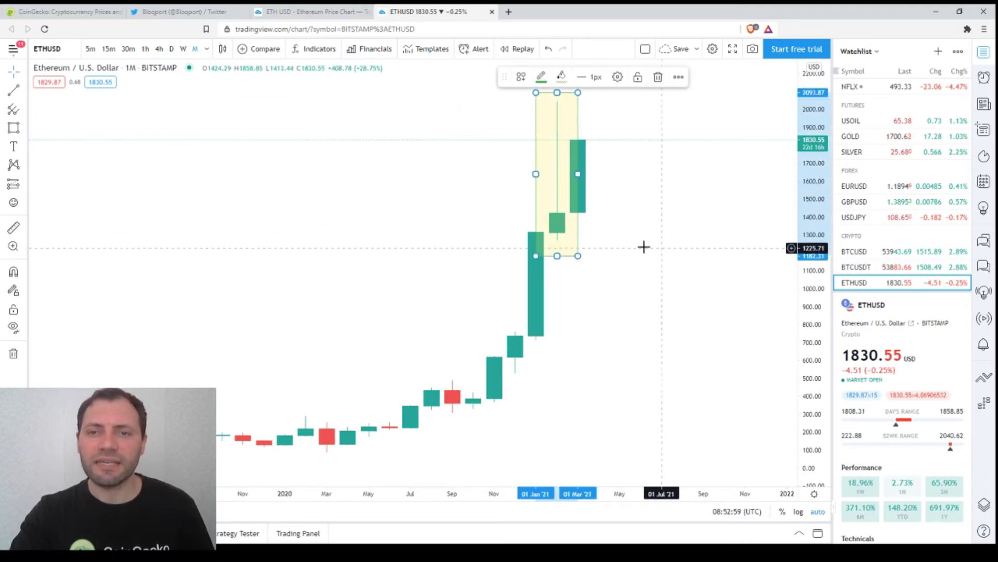
scroll(643, 247, up, 2)
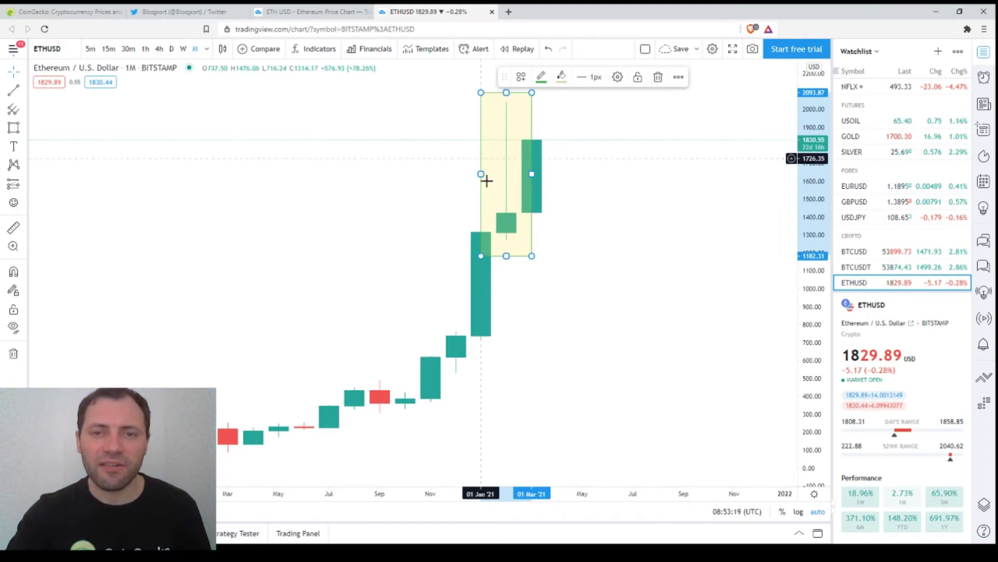
drag(485, 175, 565, 190)
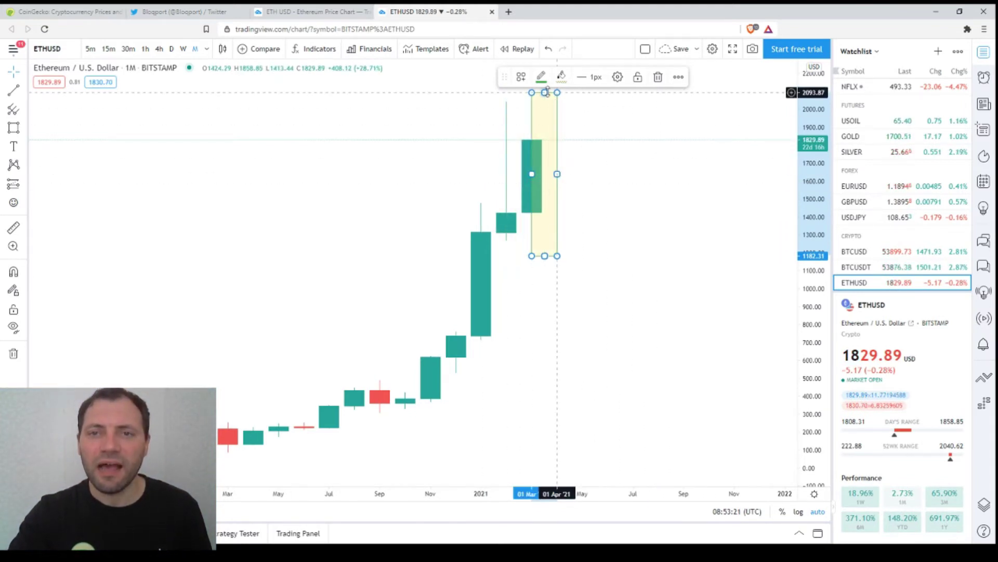
drag(545, 93, 545, 329)
drag(540, 256, 544, 209)
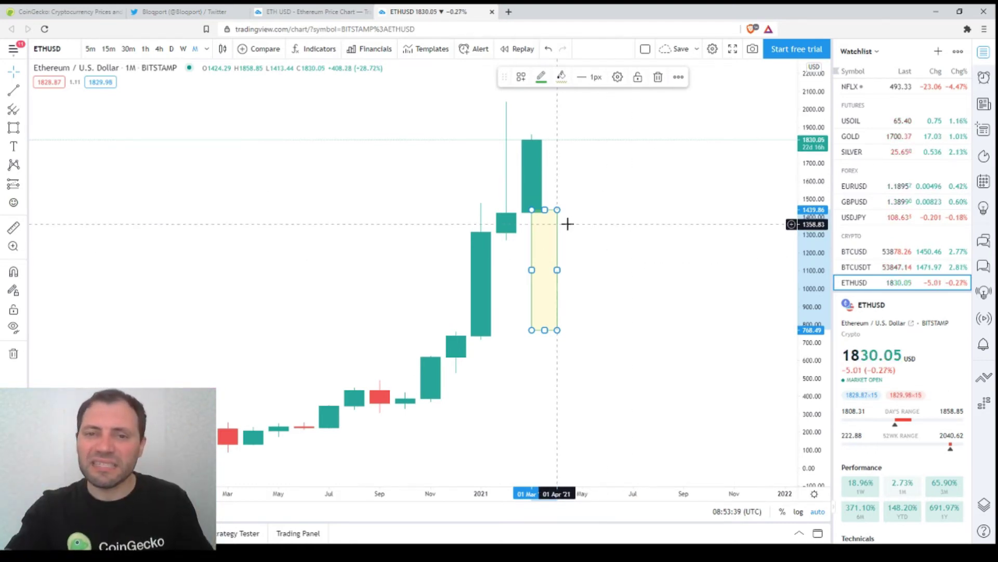
key(Delete)
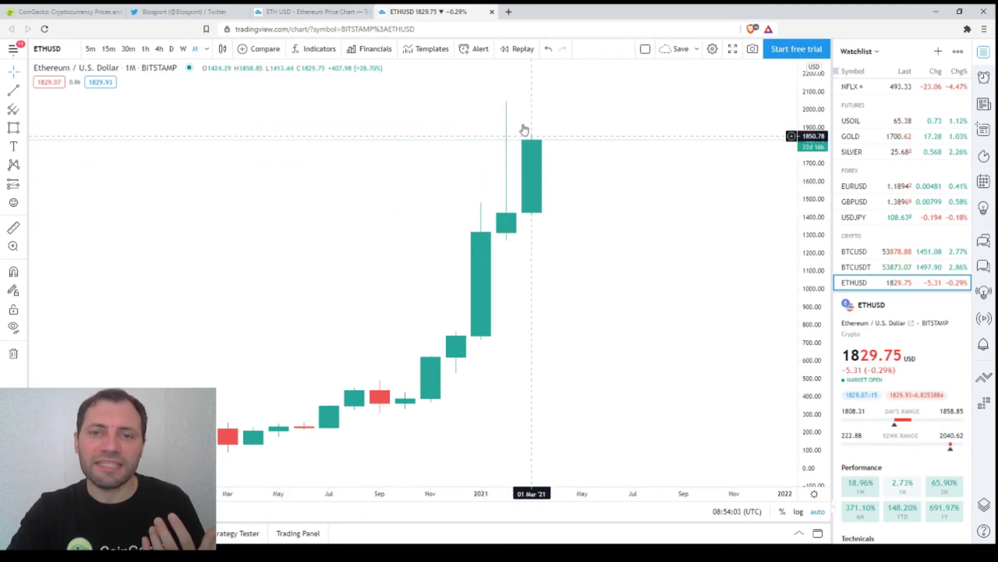
scroll(504, 335, up, 1)
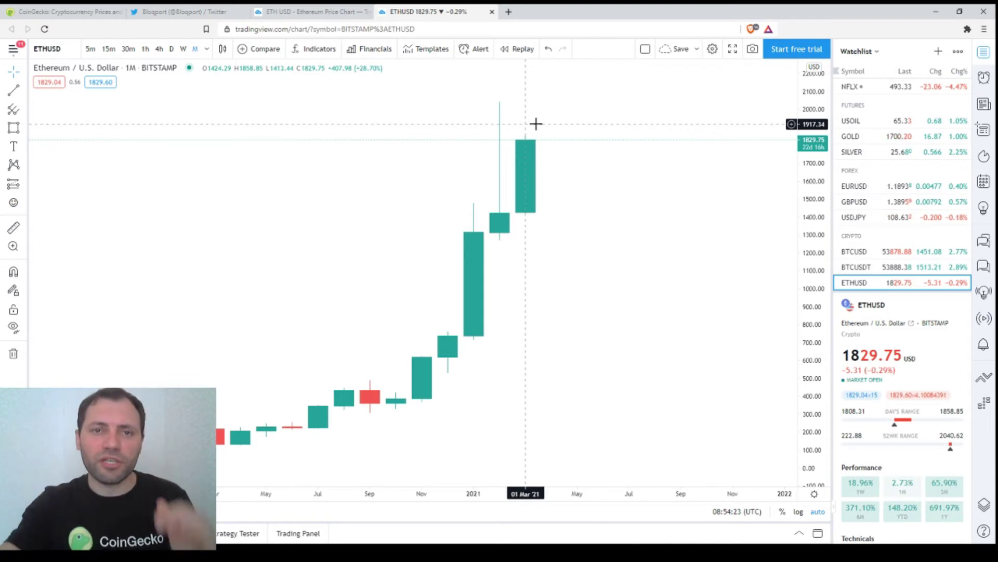
Switch to weekly candles and draw a rectangle from the February high down to about 1142.
click(183, 48)
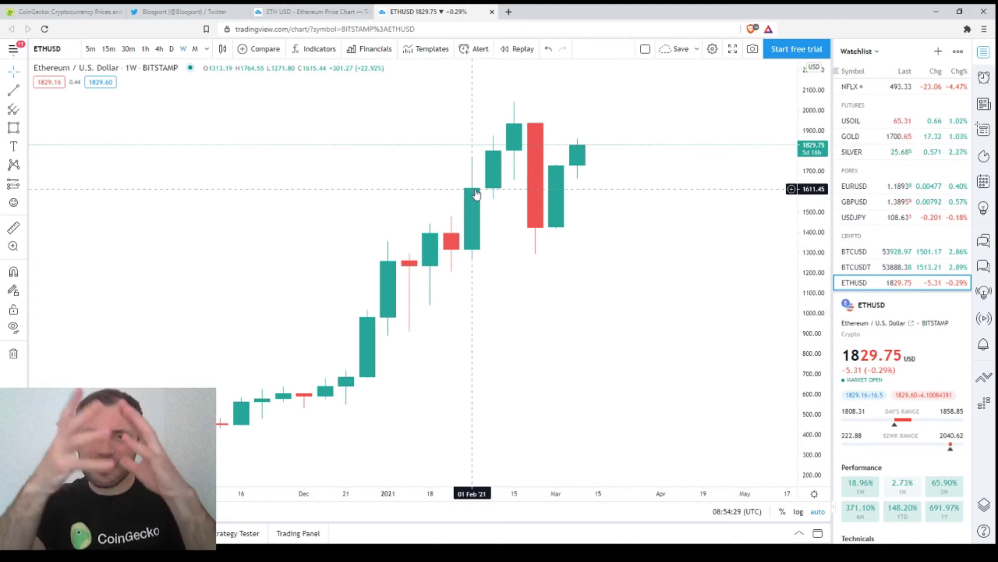
click(13, 128)
click(493, 98)
click(535, 160)
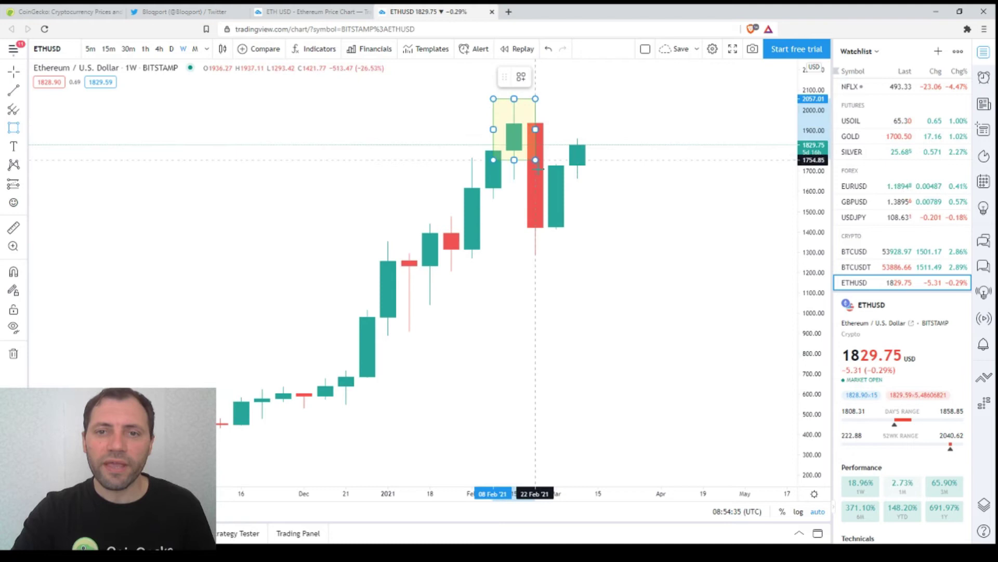
click(556, 283)
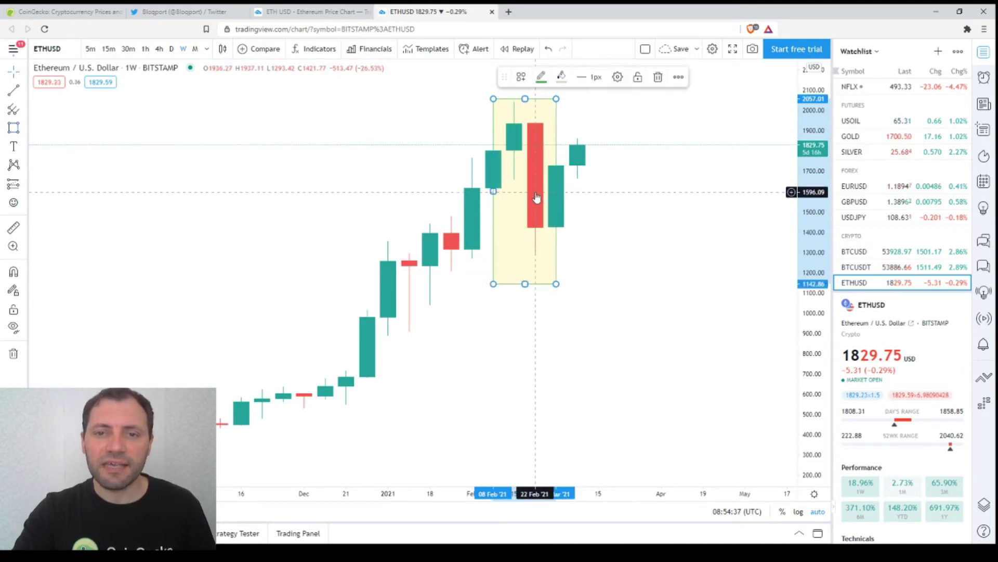
Resize the rectangle to span early February to mid-March 2021, then delete it.
drag(493, 192, 451, 191)
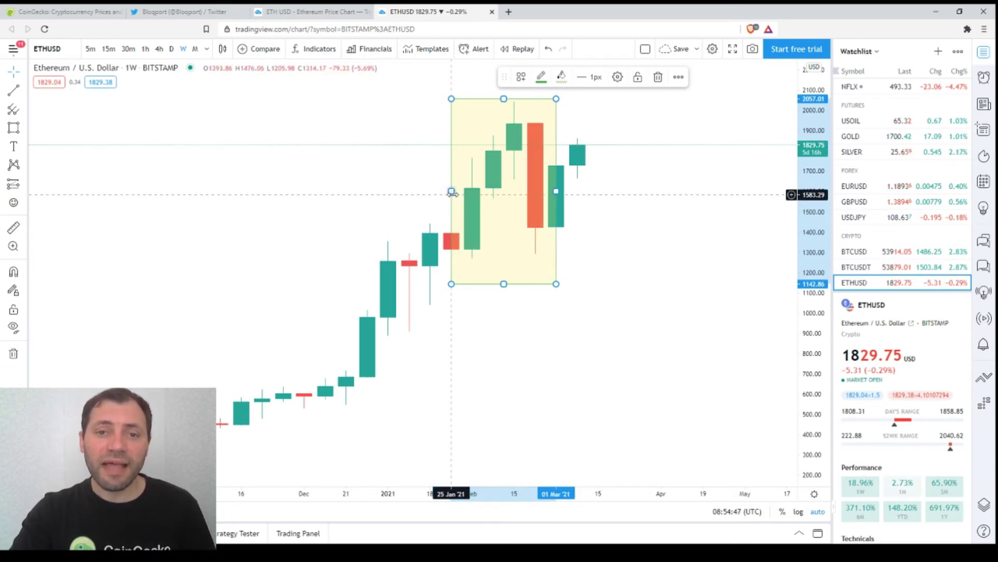
drag(451, 191, 472, 191)
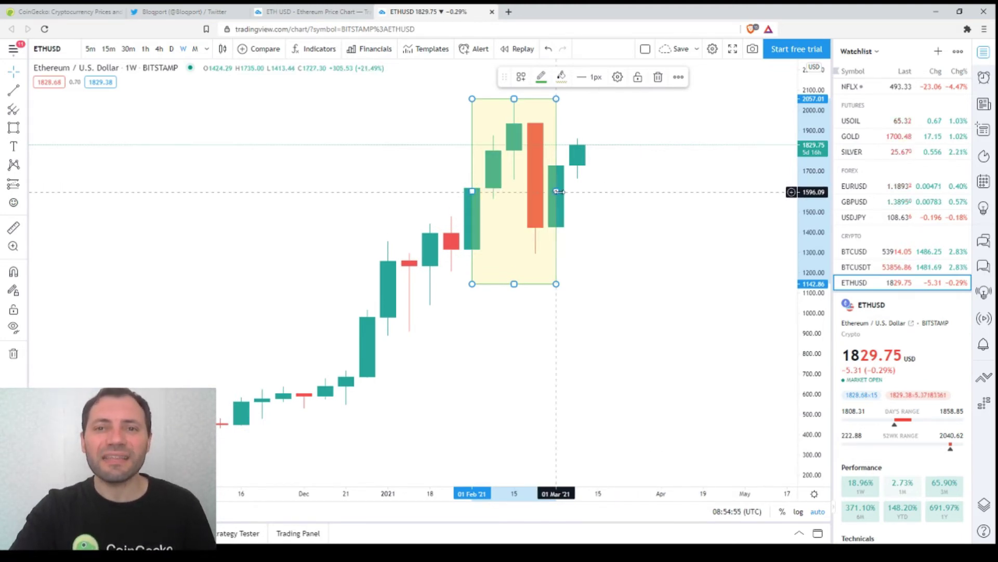
drag(556, 191, 598, 191)
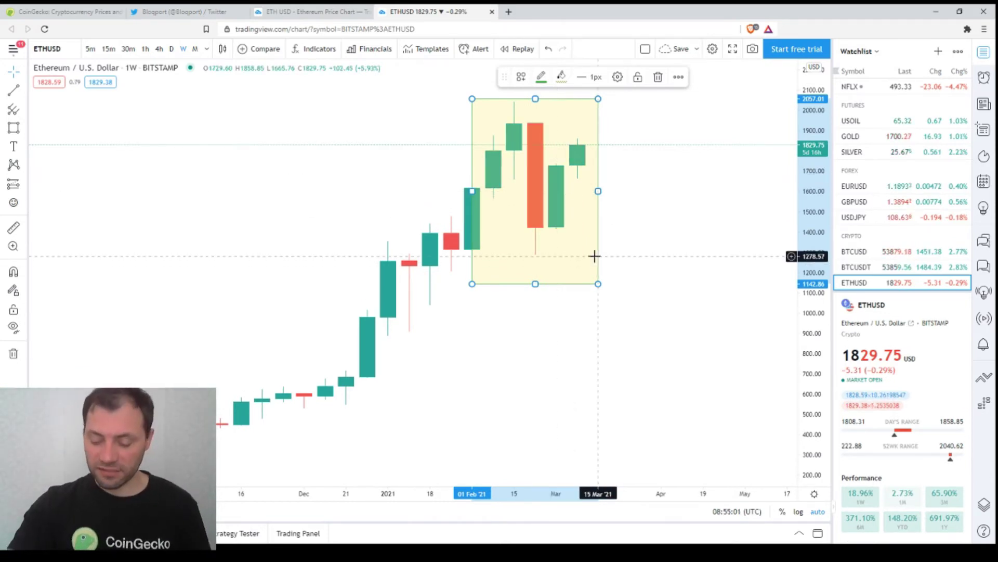
key(Delete)
scroll(584, 283, up, 2)
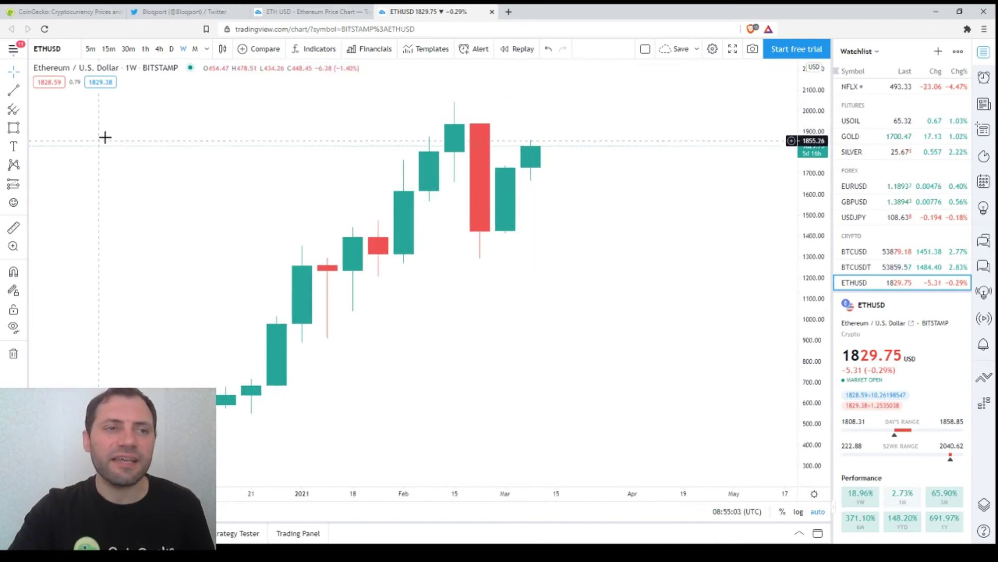
Draw a Fib Retracement from the mid-February high at 1939.74 down to the 1417.96 low.
click(25, 111)
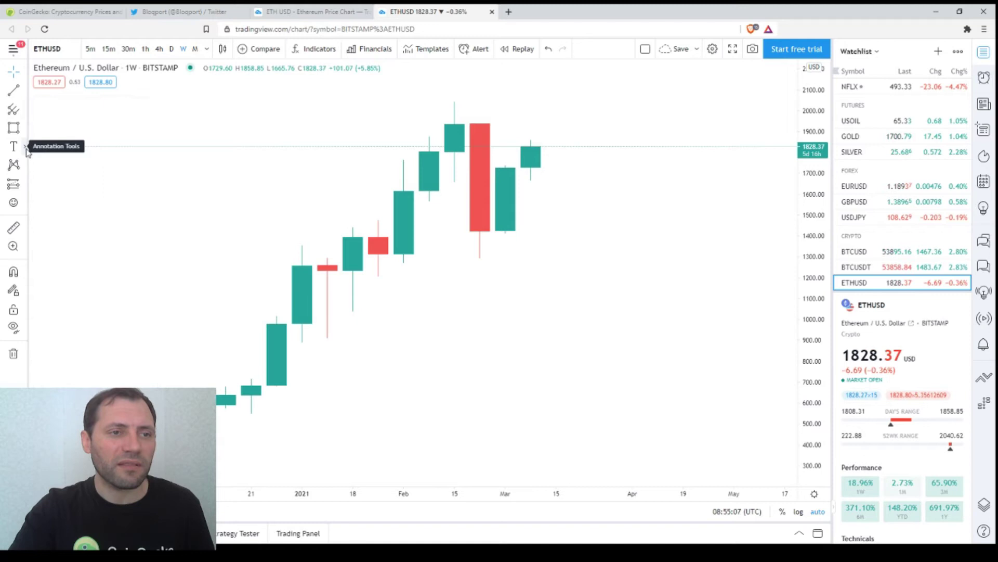
click(26, 151)
click(26, 110)
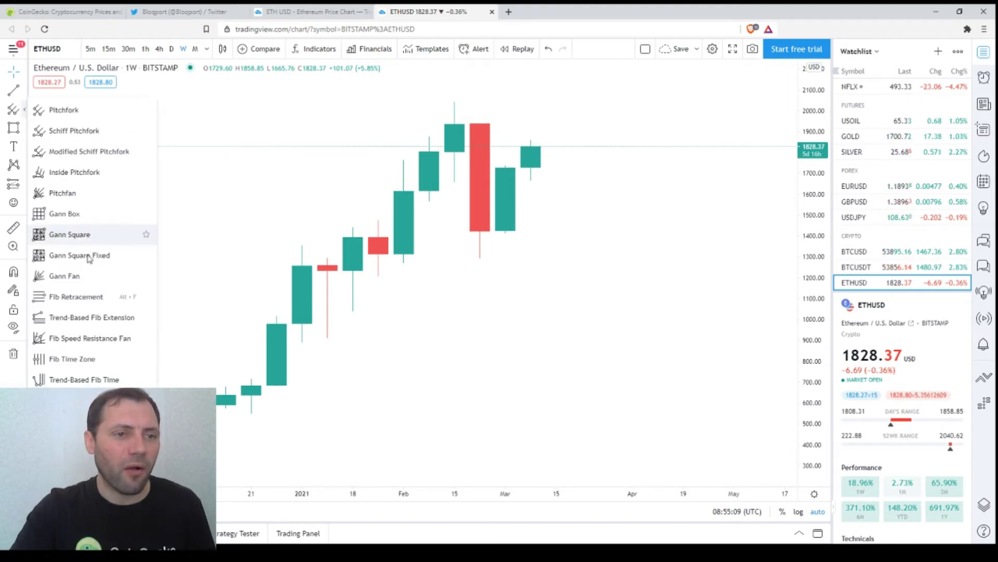
click(78, 295)
click(455, 123)
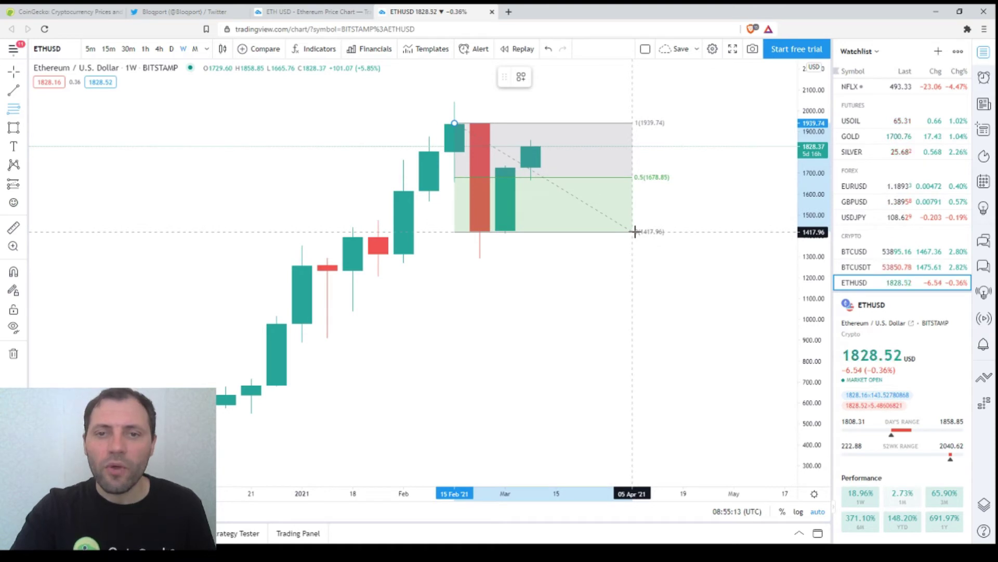
click(634, 231)
scroll(624, 241, up, 1)
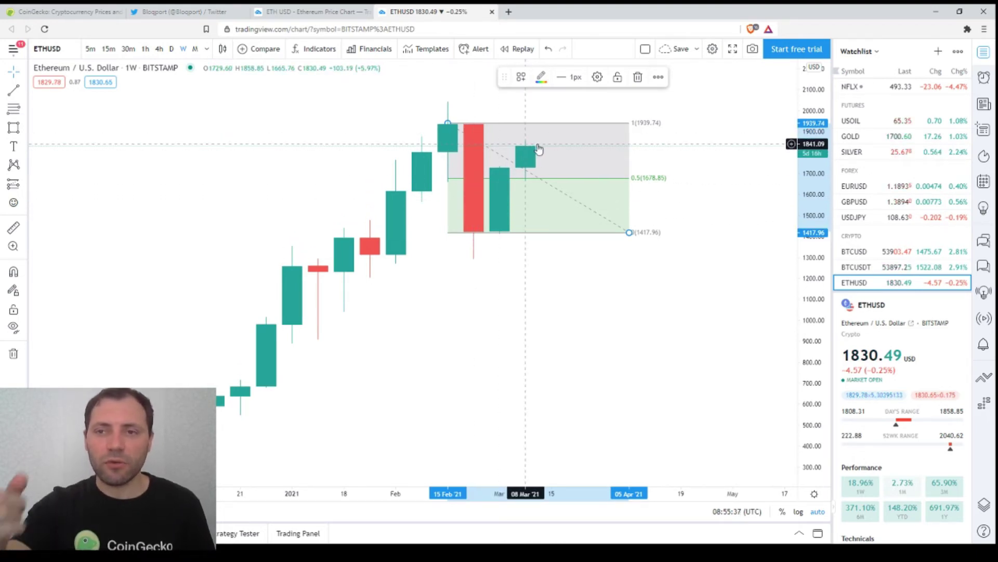
Delete the Fibonacci retracement and zoom the chart out toward 2018.
key(Delete)
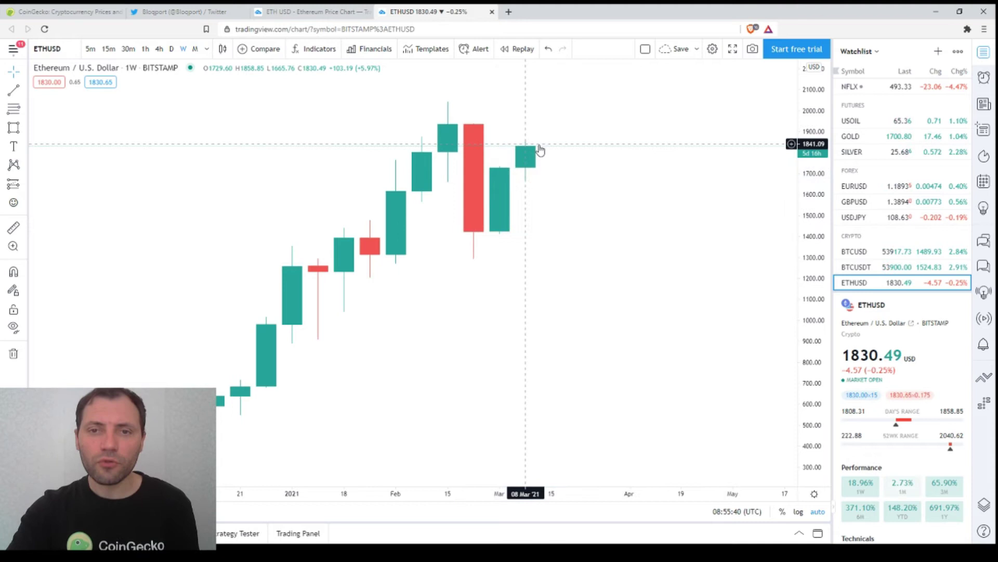
scroll(601, 263, down, 1)
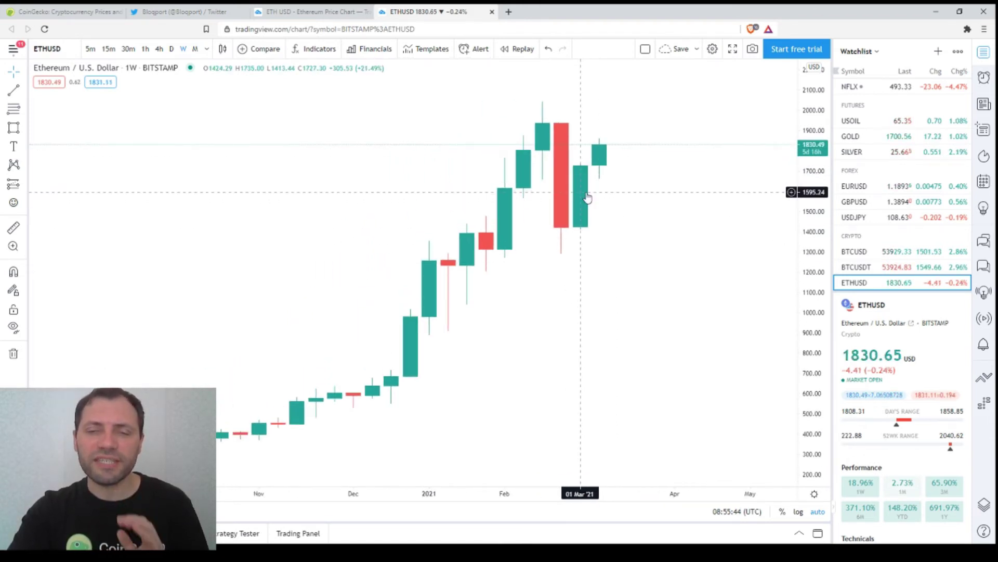
scroll(588, 264, down, 3)
Draw a small rectangle over the 2018 peak between about 1292 and 1385.
scroll(593, 267, down, 2)
click(13, 127)
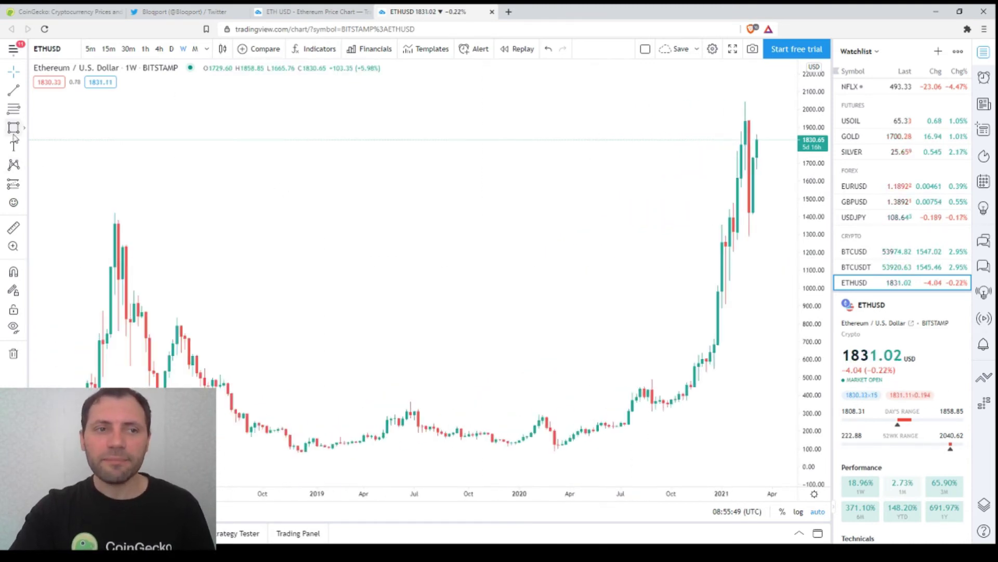
drag(99, 219, 134, 235)
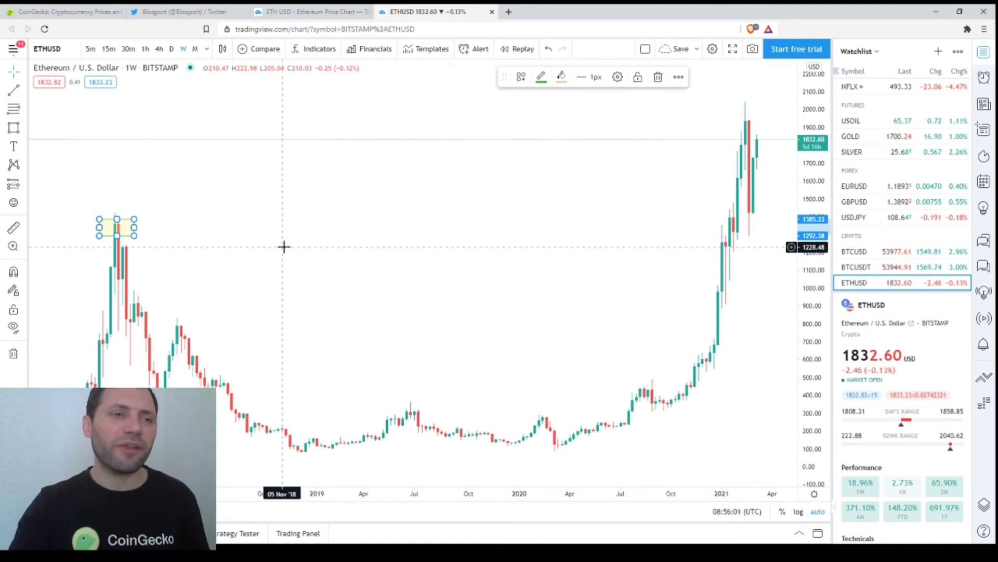
Place a horizontal line at about 1408.56, the 2018 peak level, extending into 2021.
click(24, 92)
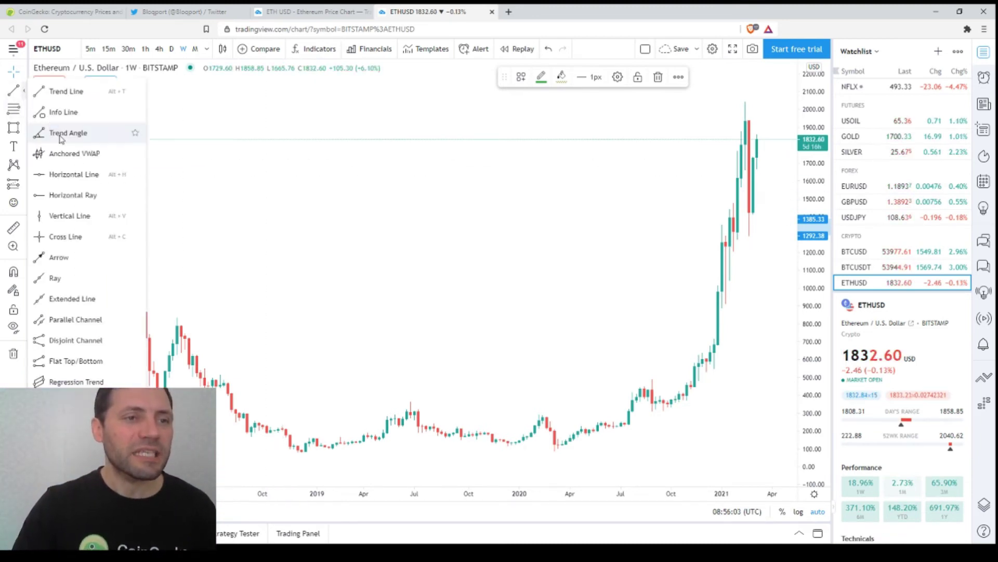
click(71, 174)
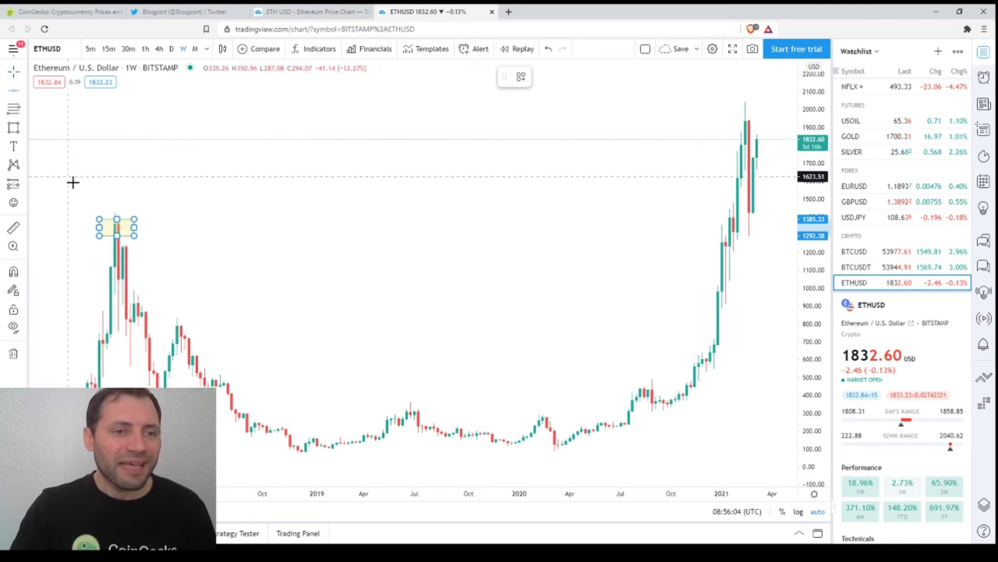
click(138, 213)
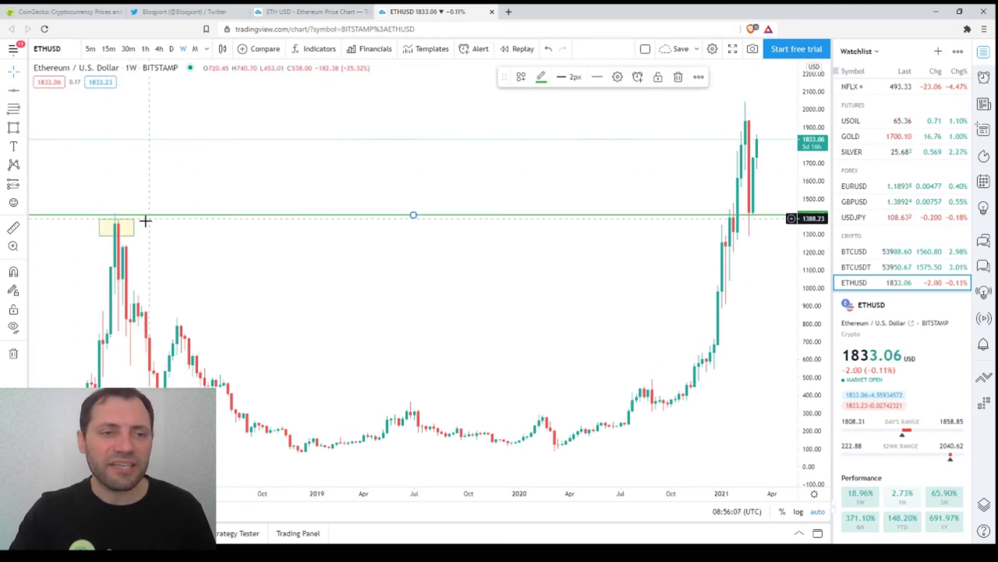
scroll(746, 255, up, 3)
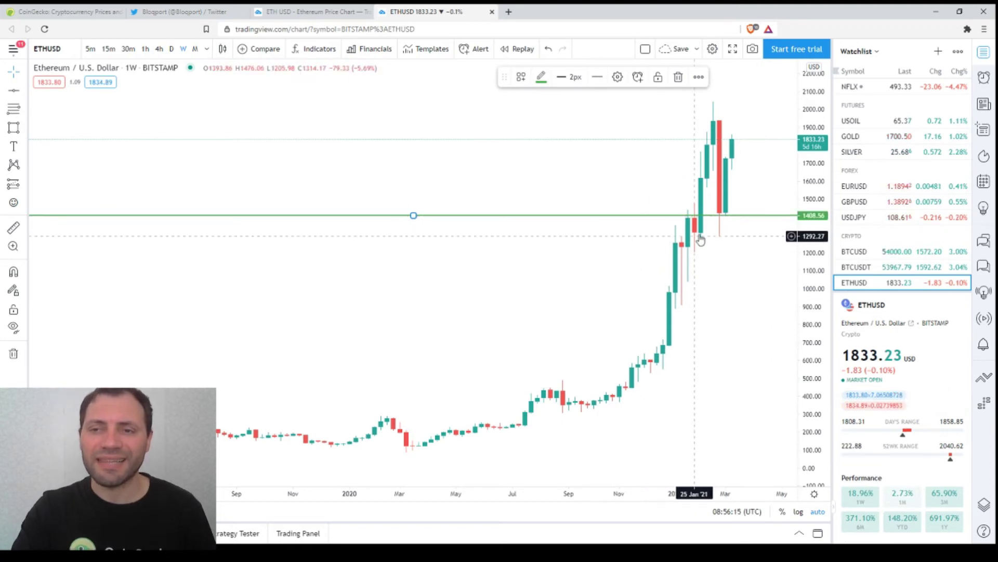
scroll(706, 250, up, 2)
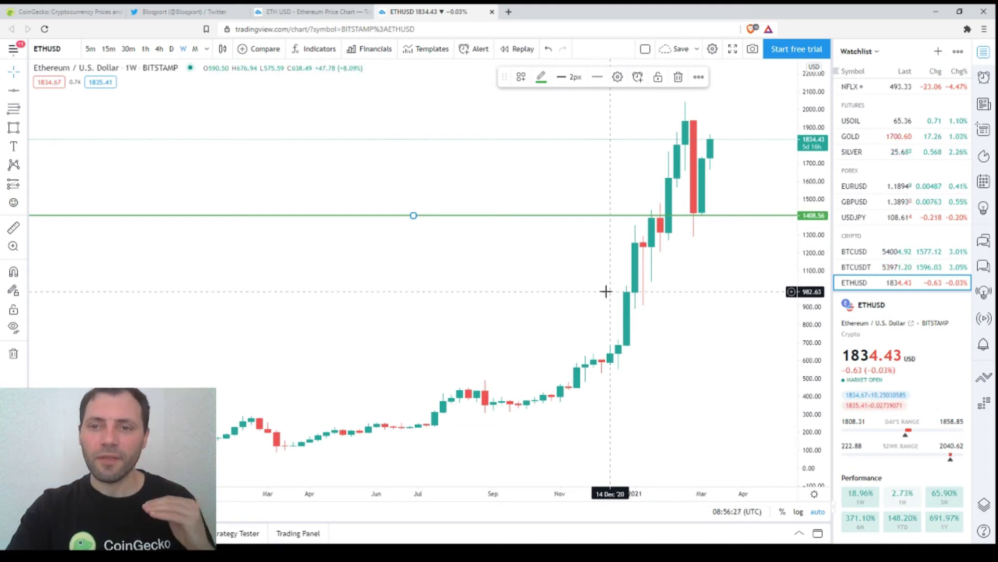
scroll(482, 251, down, 4)
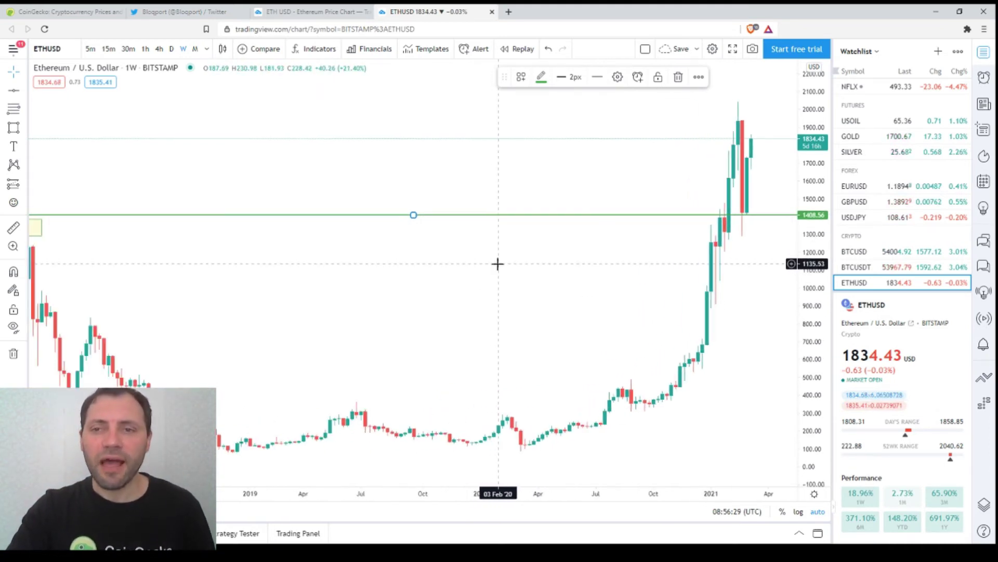
Switch to daily candles and draw a trendline from the early-December low to the late-February peak.
click(171, 49)
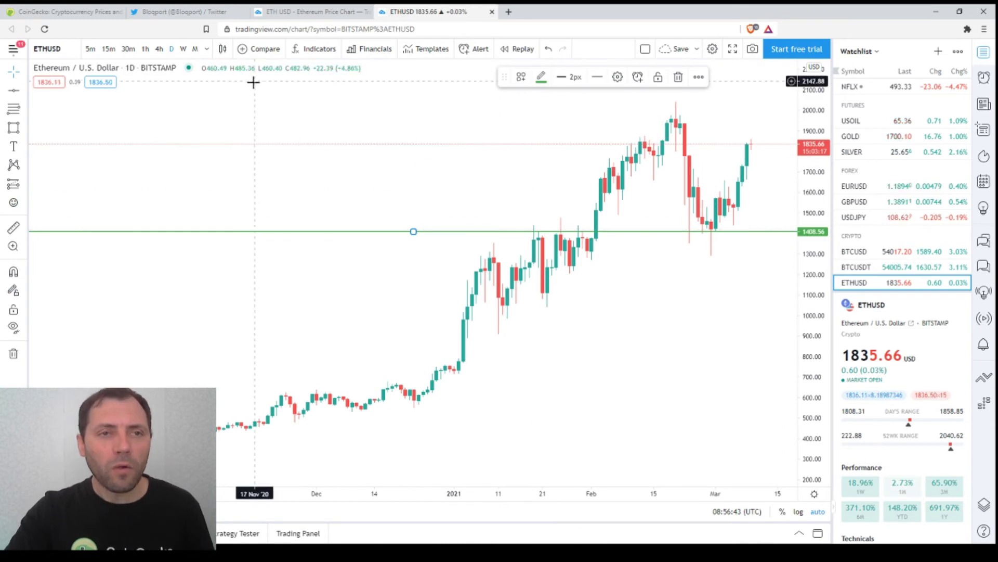
click(26, 94)
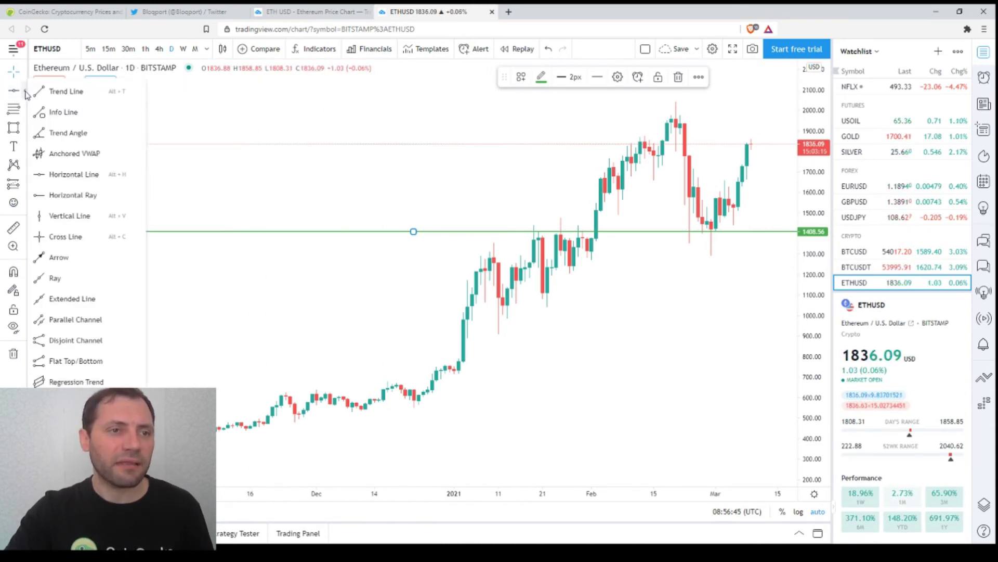
click(67, 91)
click(316, 395)
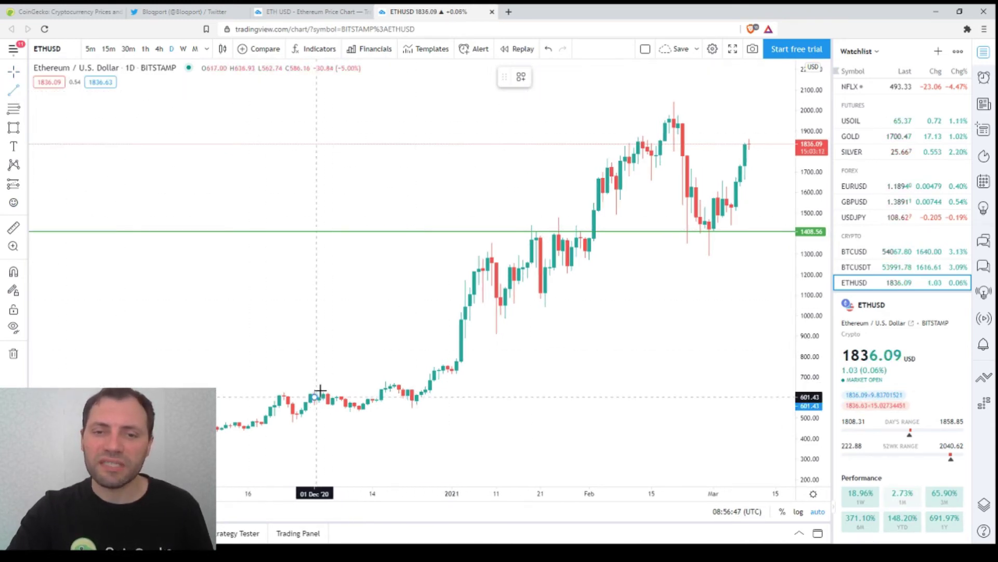
click(683, 91)
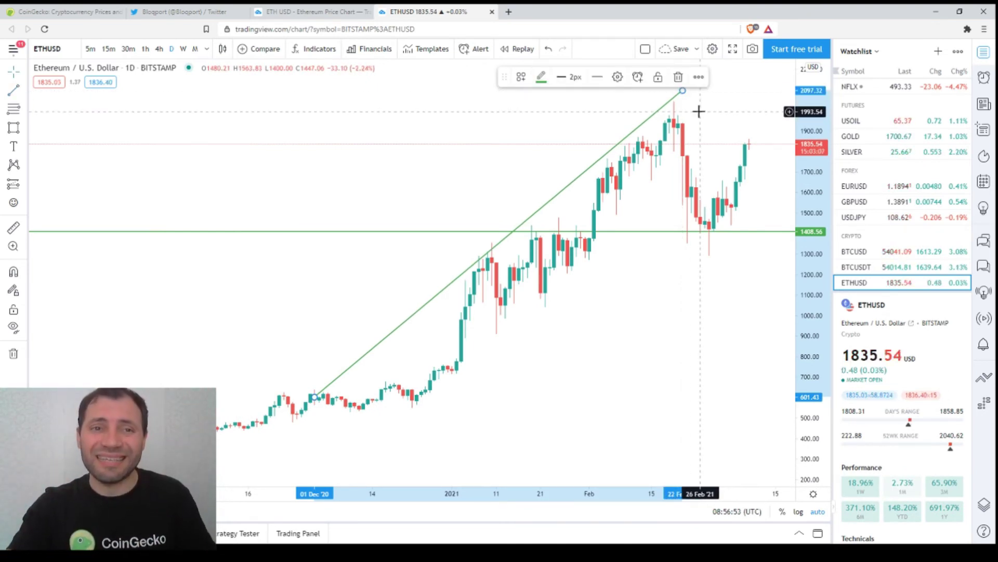
click(474, 161)
Draw the lower trendline from the late-December low, adjusting it to end near 1869.87.
scroll(423, 179, right, 5)
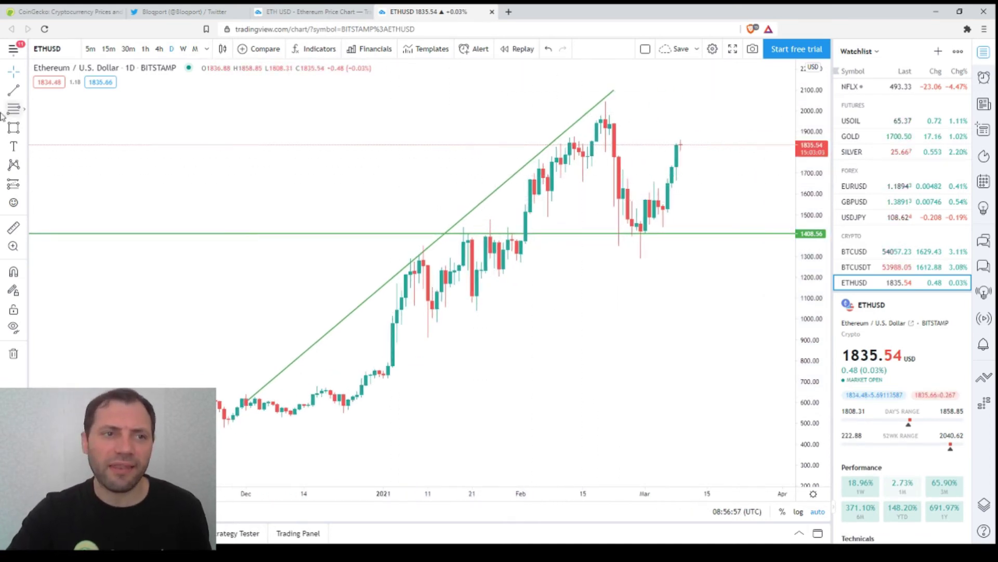
click(10, 92)
click(339, 425)
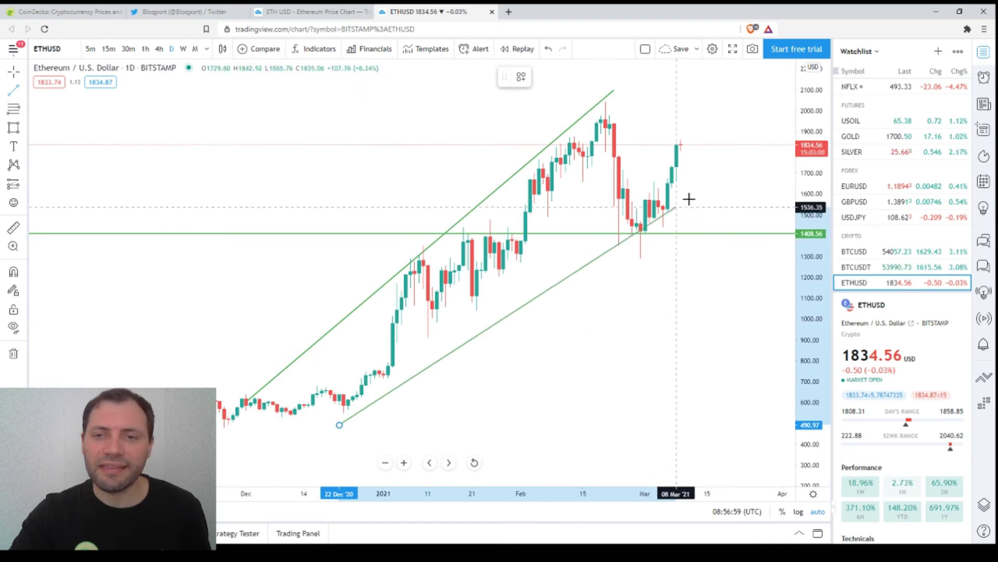
click(734, 169)
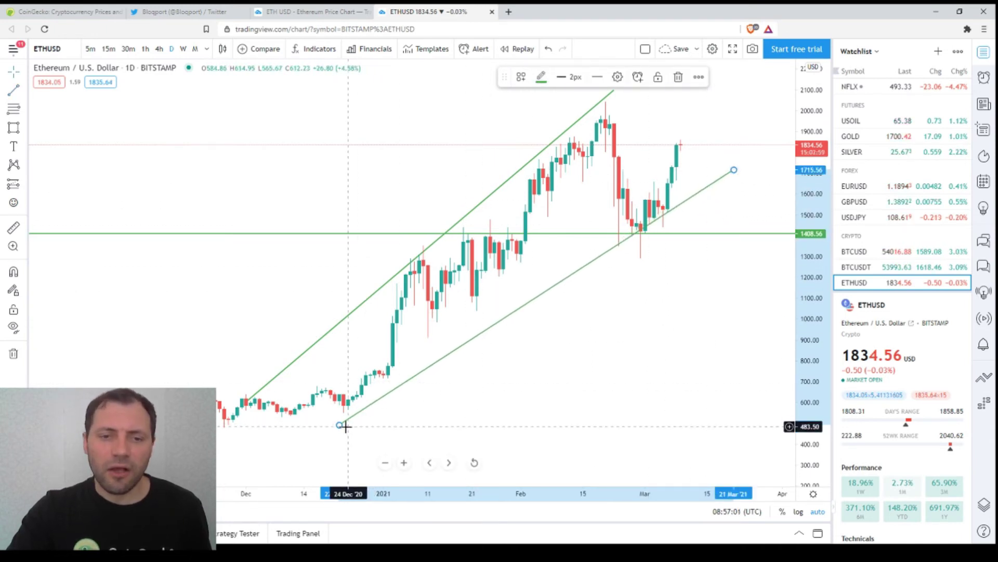
drag(339, 426, 330, 422)
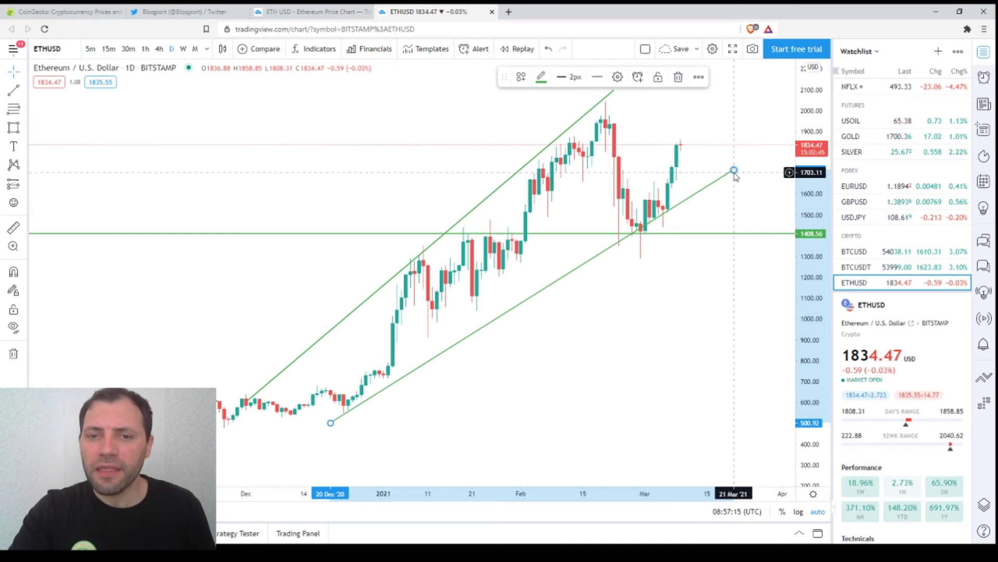
drag(734, 170, 684, 137)
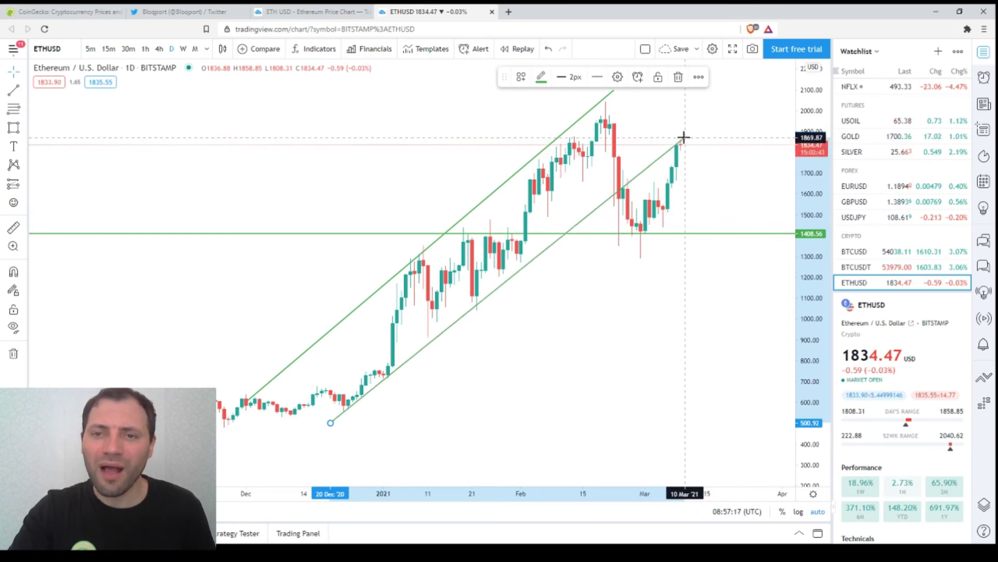
scroll(580, 375, up, 4)
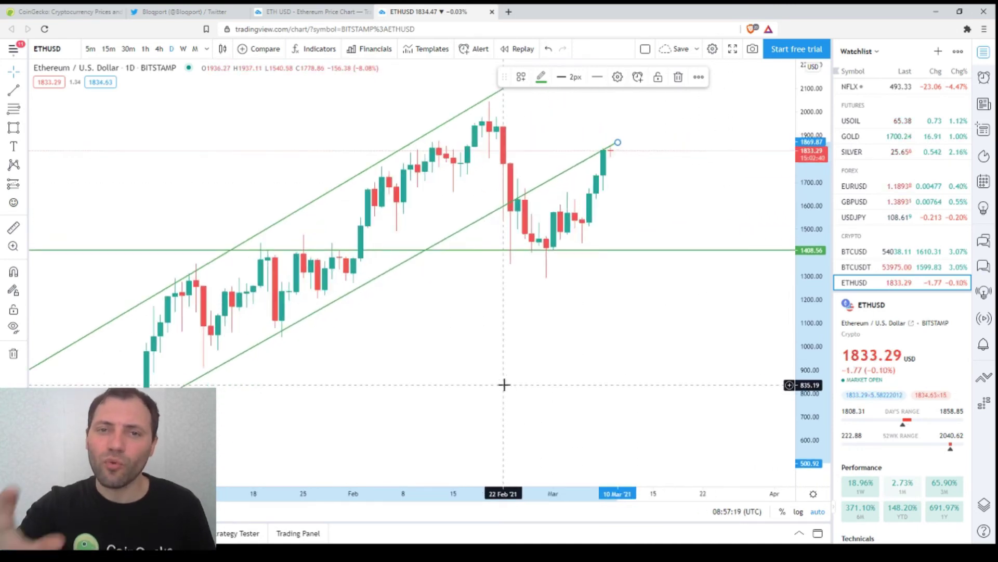
Switch to 4-hour candles and draw trial trend lines from the 20 Feb peak and late-February low.
click(159, 49)
scroll(455, 314, down, 5)
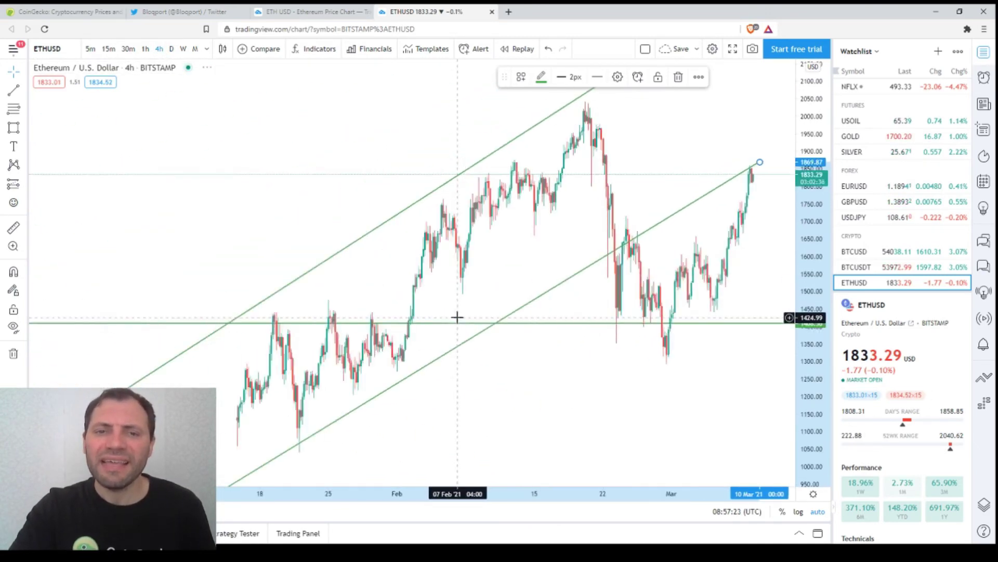
scroll(621, 239, down, 4)
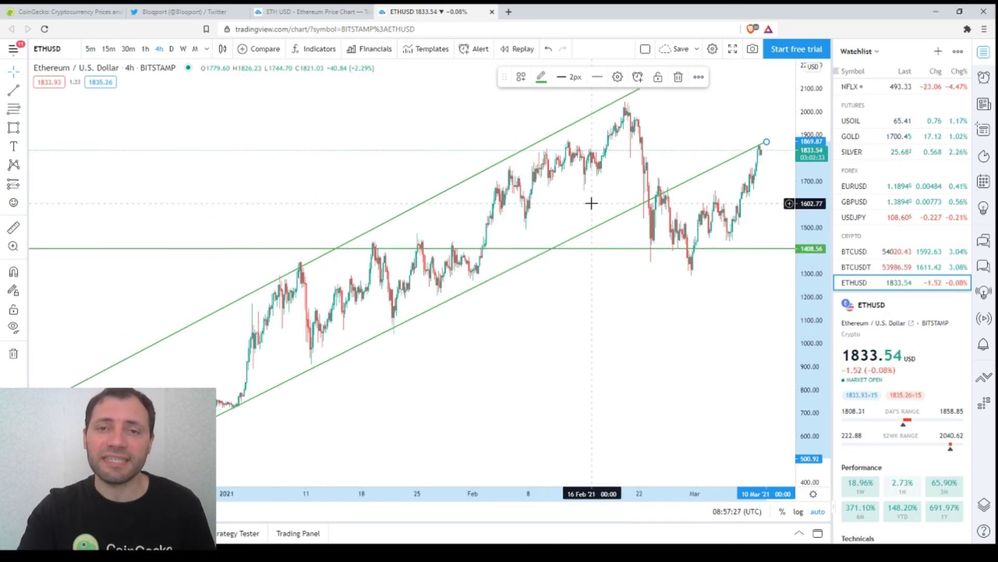
click(14, 90)
click(632, 129)
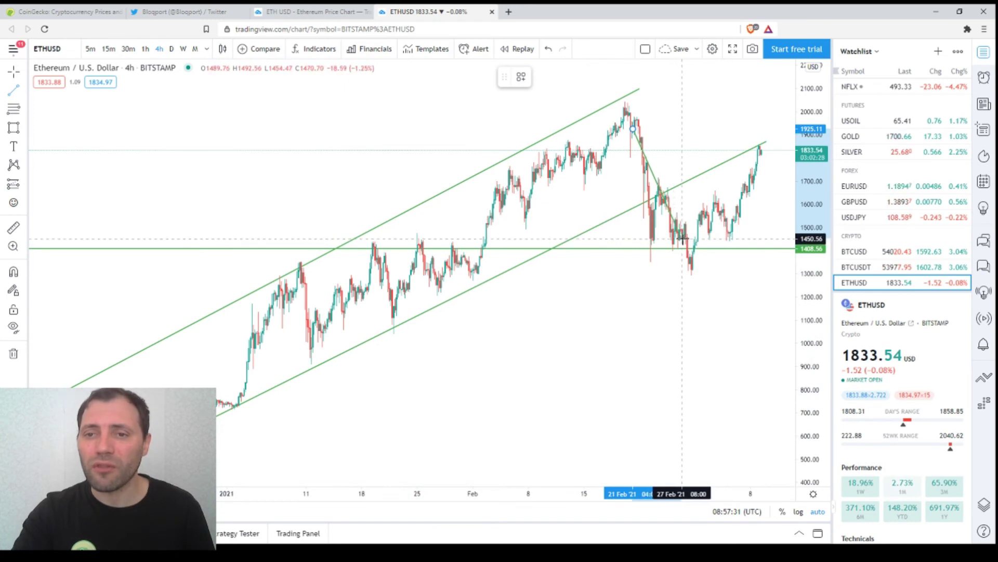
click(679, 229)
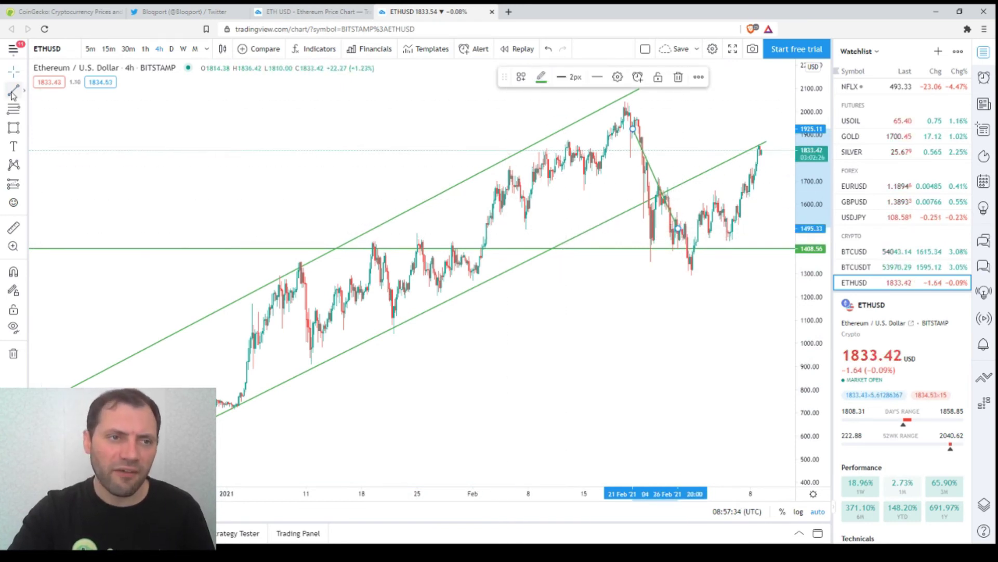
key(alt+t)
click(690, 239)
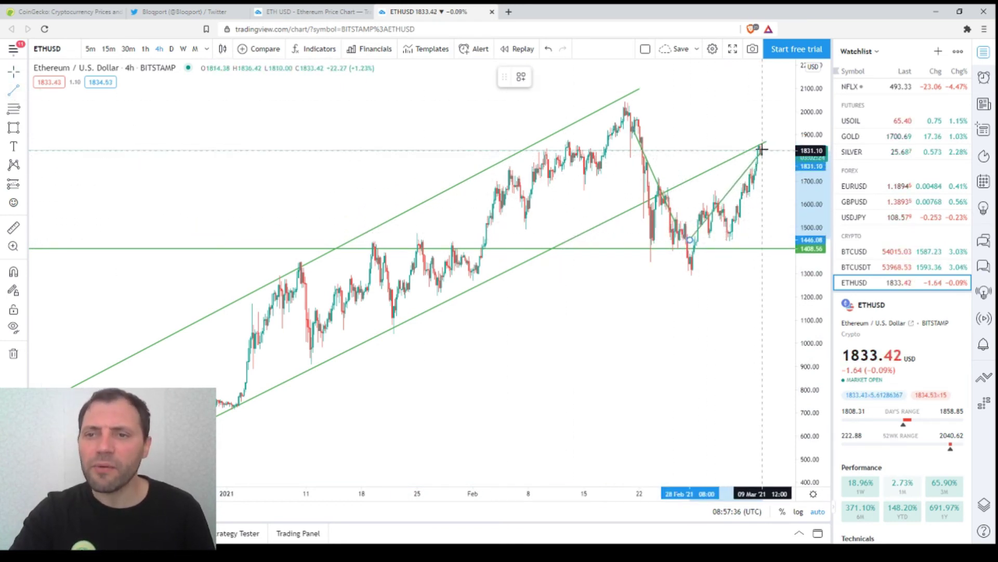
click(761, 150)
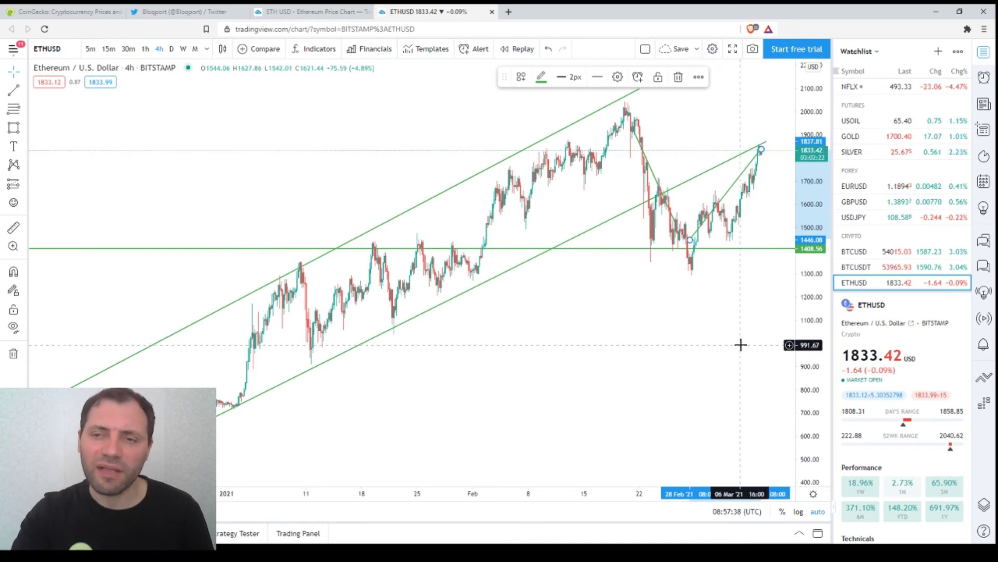
Pivot the lower channel line down so it ends near 1495 in mid-March, below recent lows.
drag(740, 343, 608, 380)
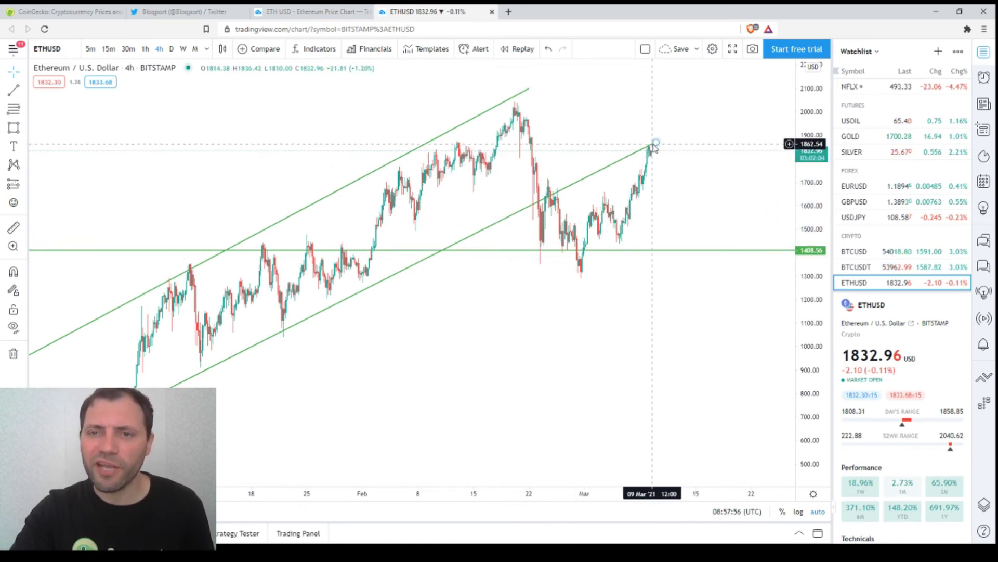
drag(655, 143, 711, 232)
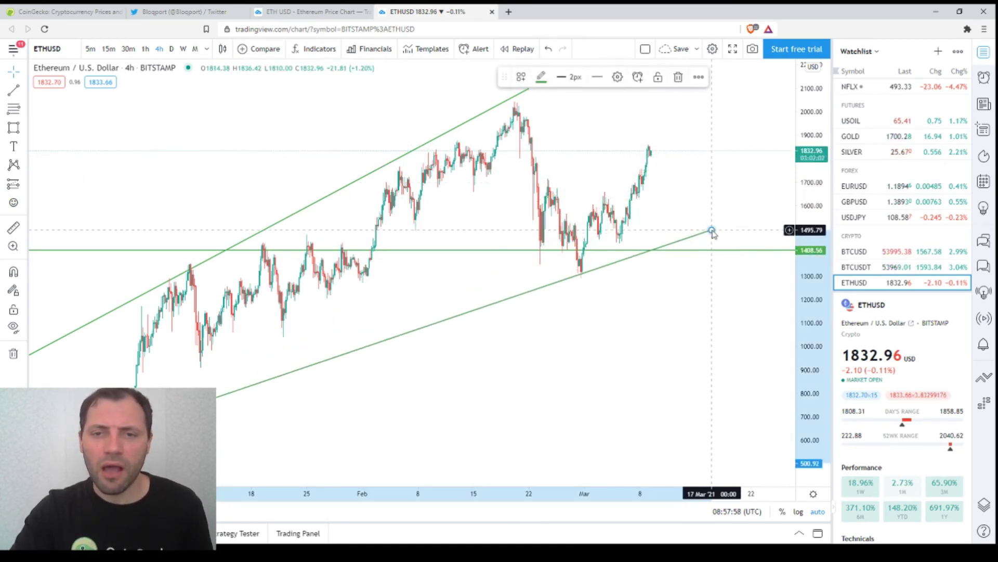
scroll(705, 279, down, 2)
scroll(691, 312, down, 2)
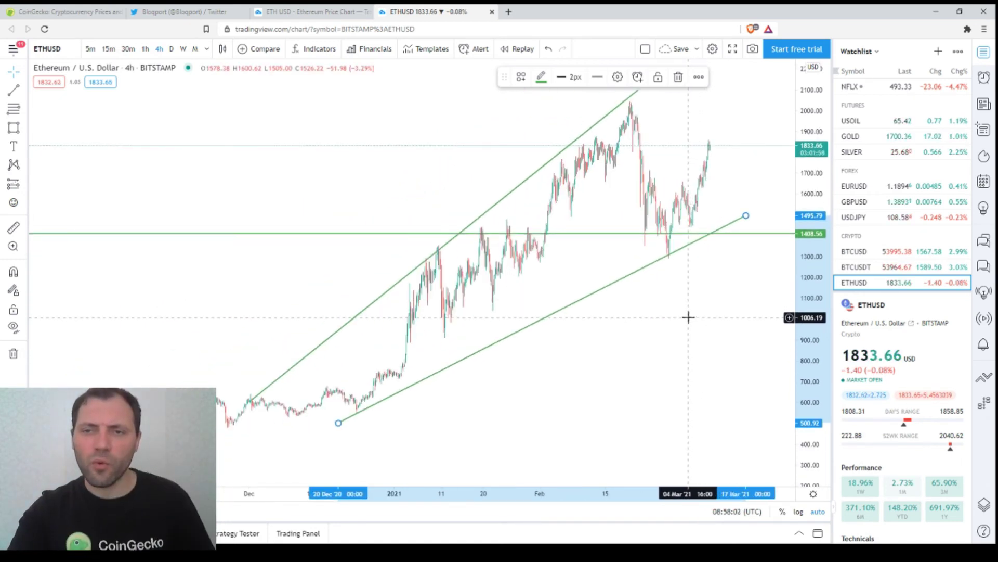
scroll(688, 317, up, 1)
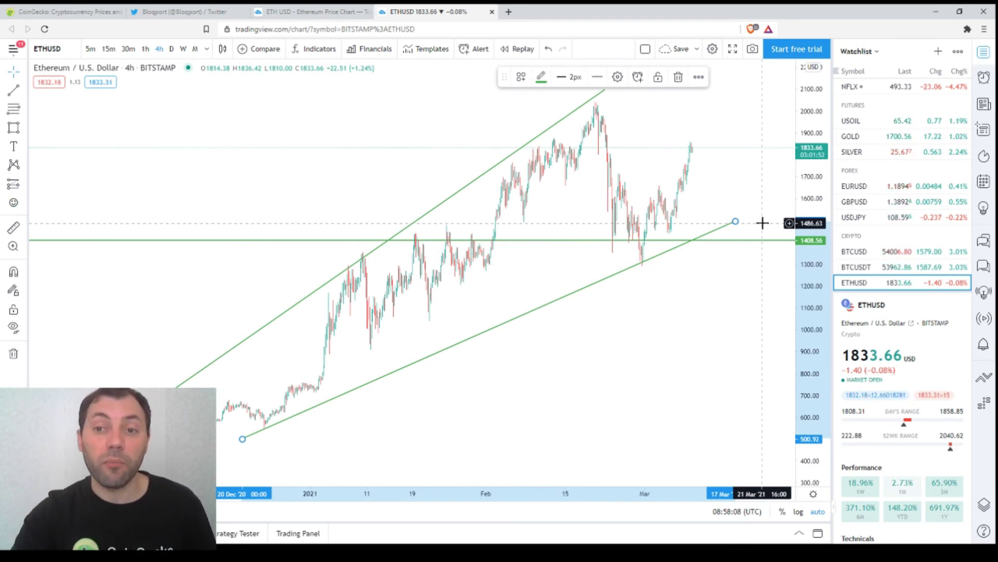
click(704, 348)
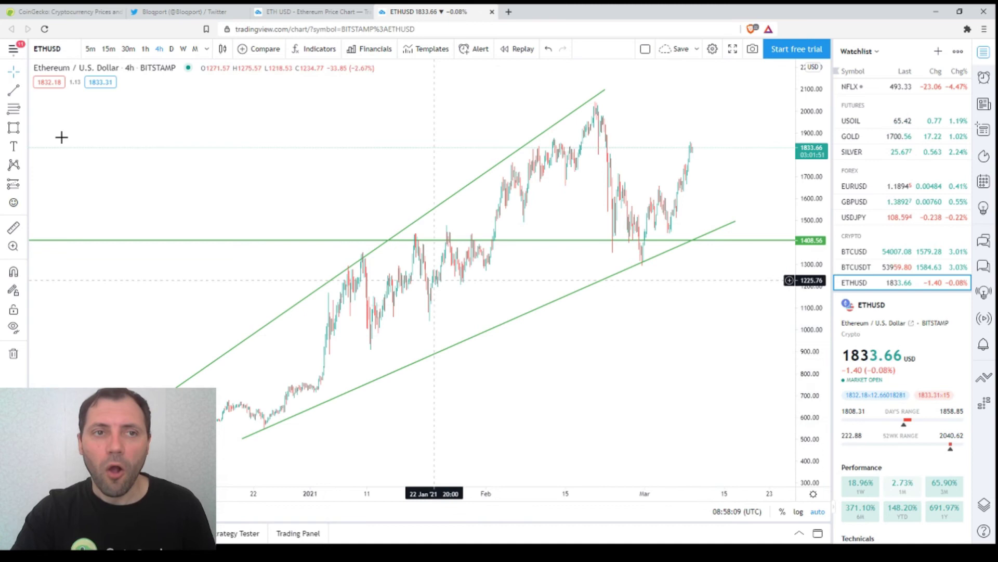
Return to daily candles and add two Moving Average indicators.
click(172, 49)
scroll(290, 245, up, 6)
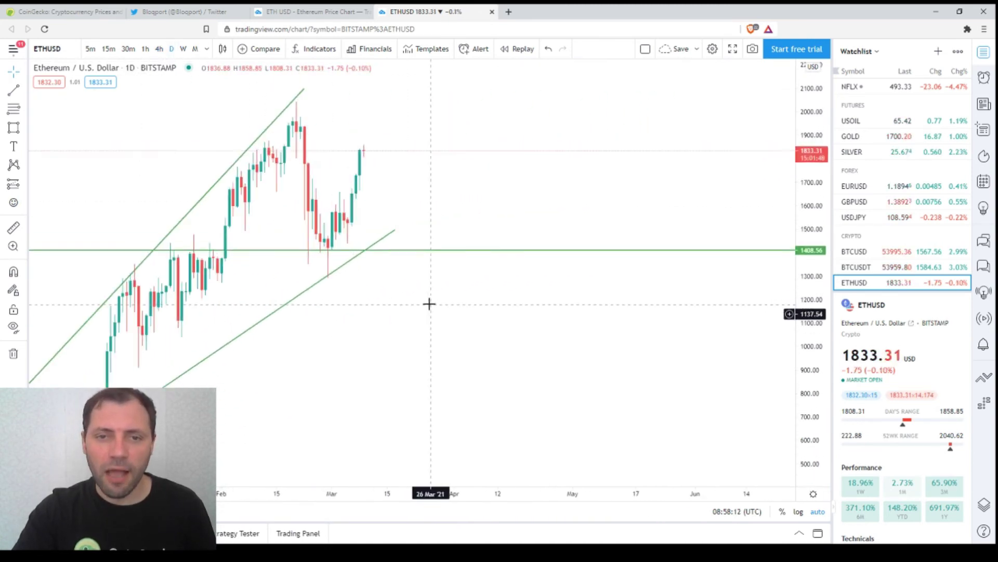
drag(429, 304, 622, 309)
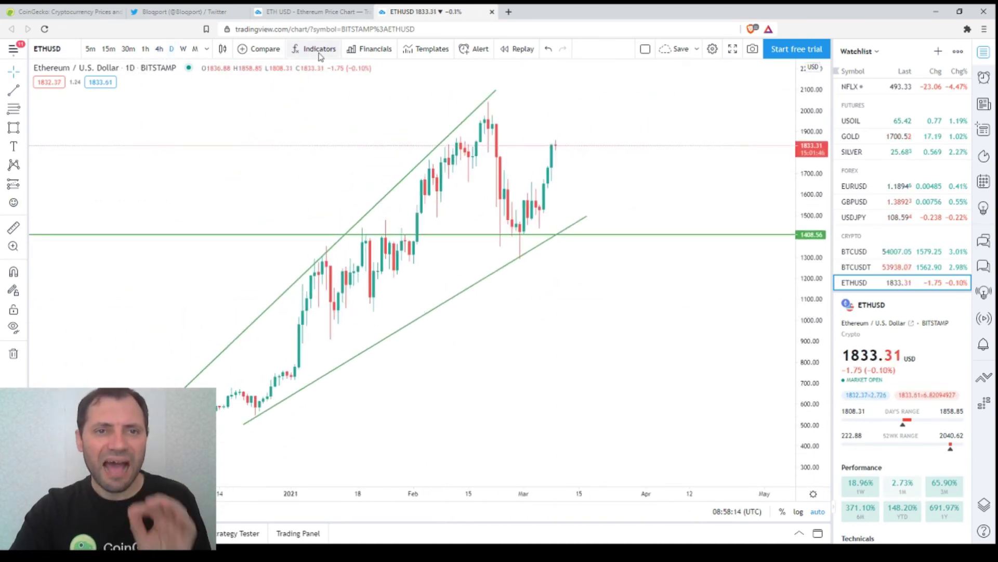
click(319, 49)
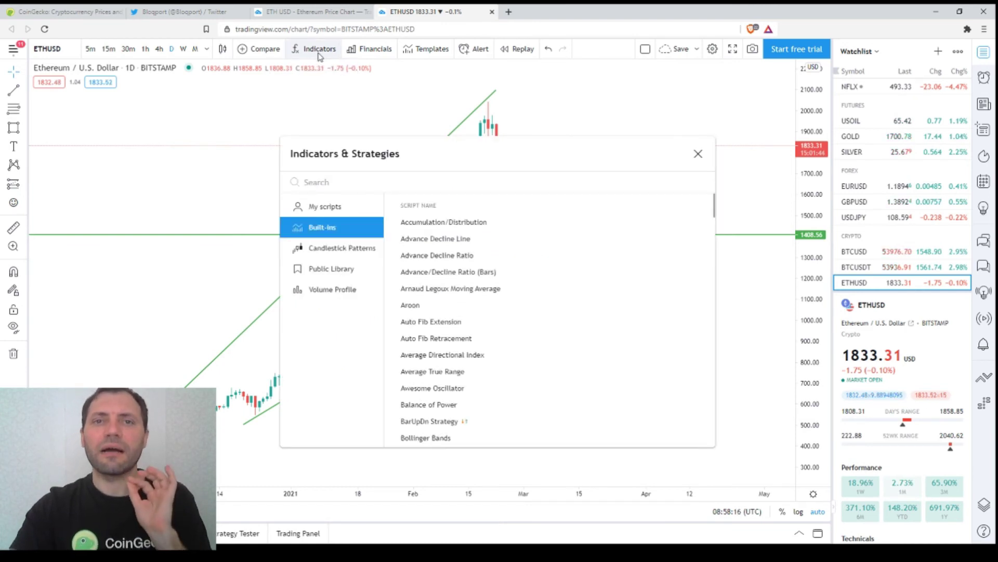
text(moving av)
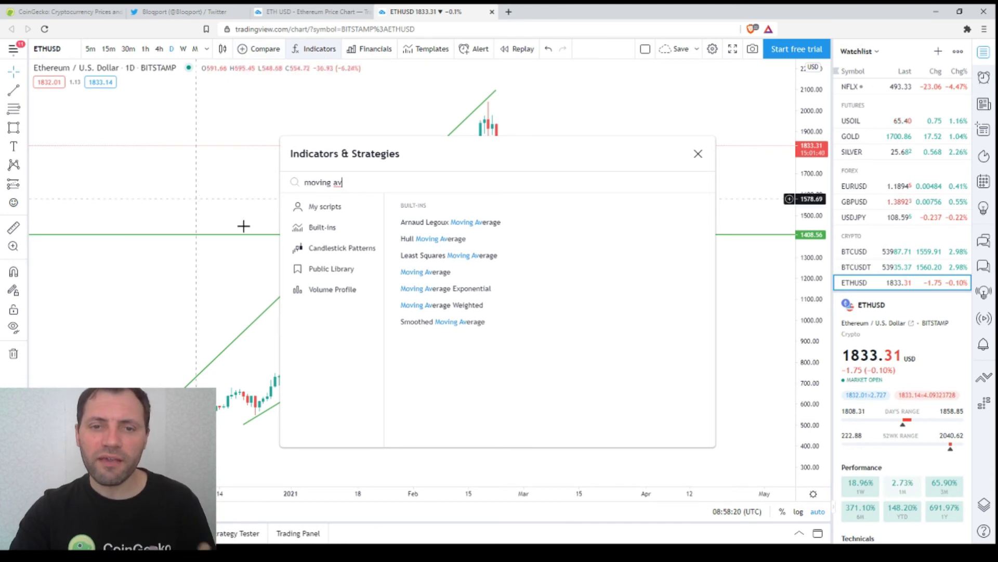
click(443, 273)
click(443, 272)
key(Escape)
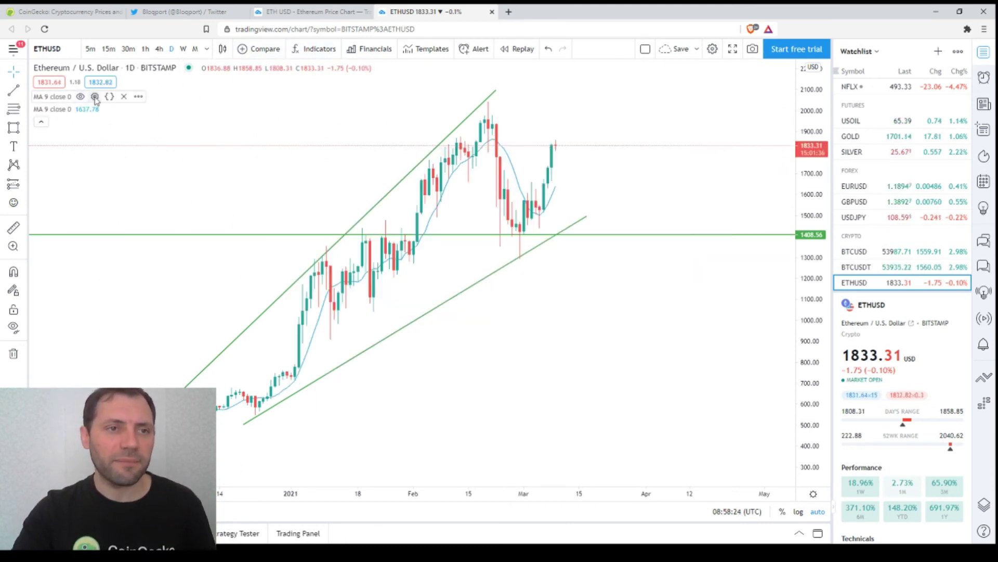
Set the first moving average's length to 30.
click(94, 97)
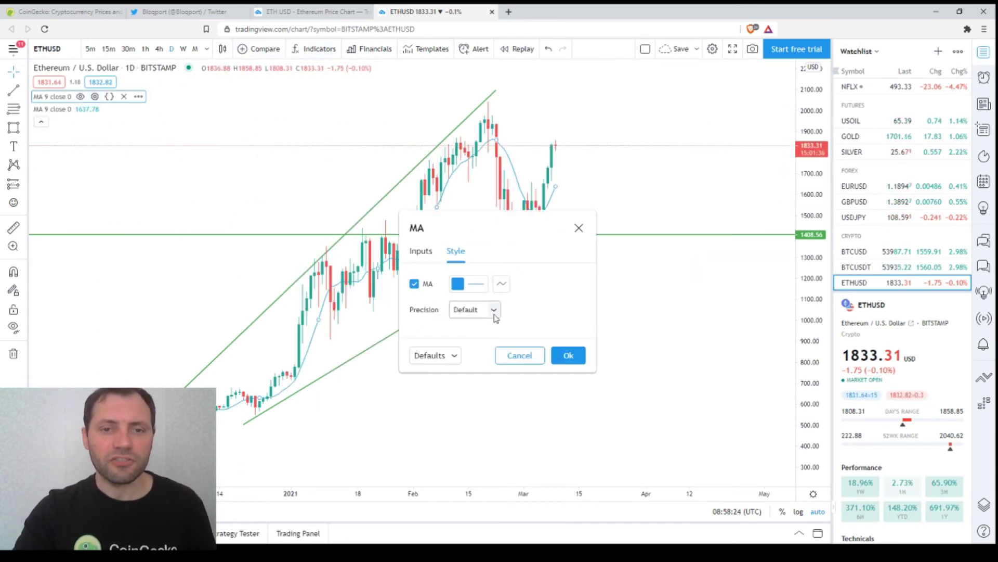
click(427, 254)
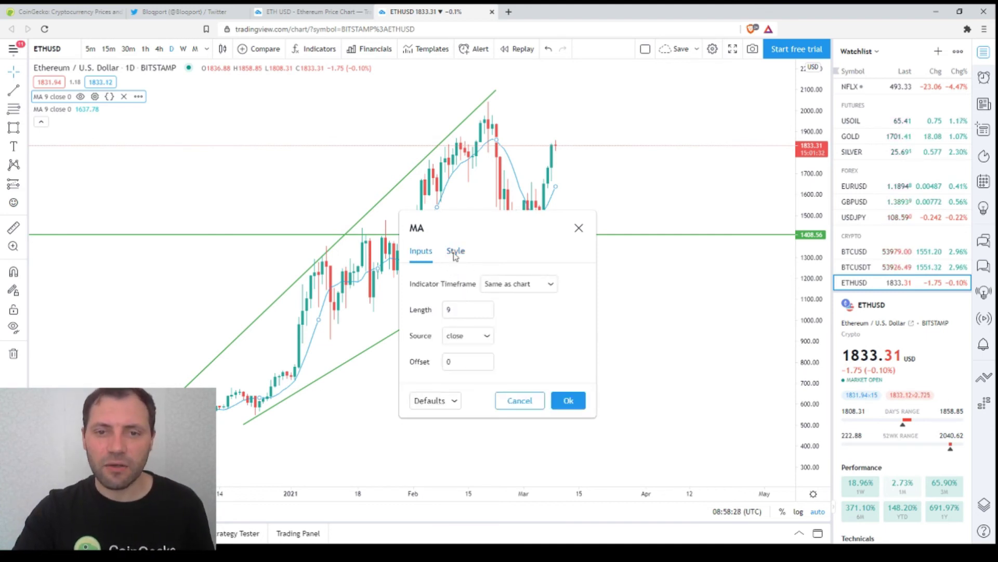
click(456, 251)
click(430, 255)
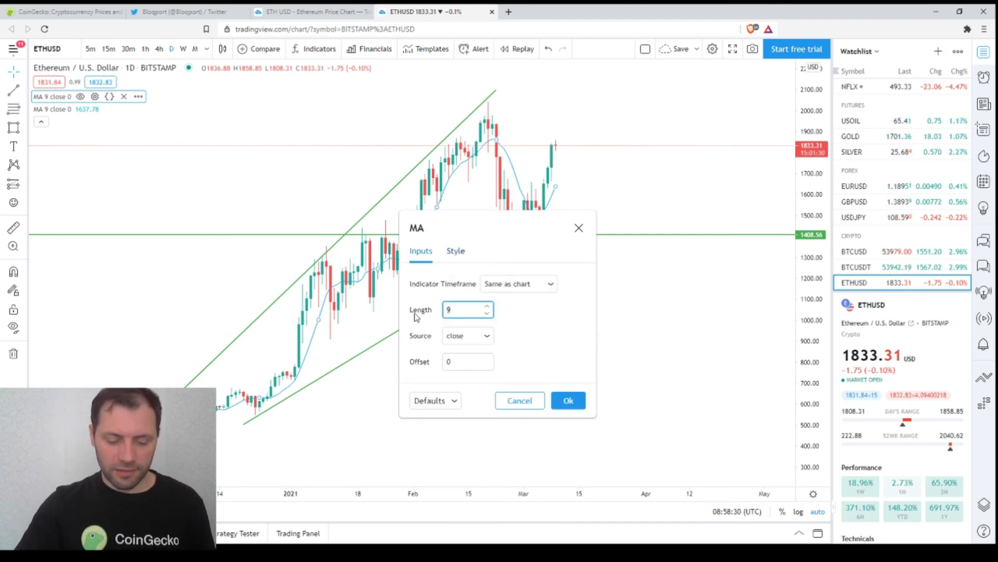
click(456, 250)
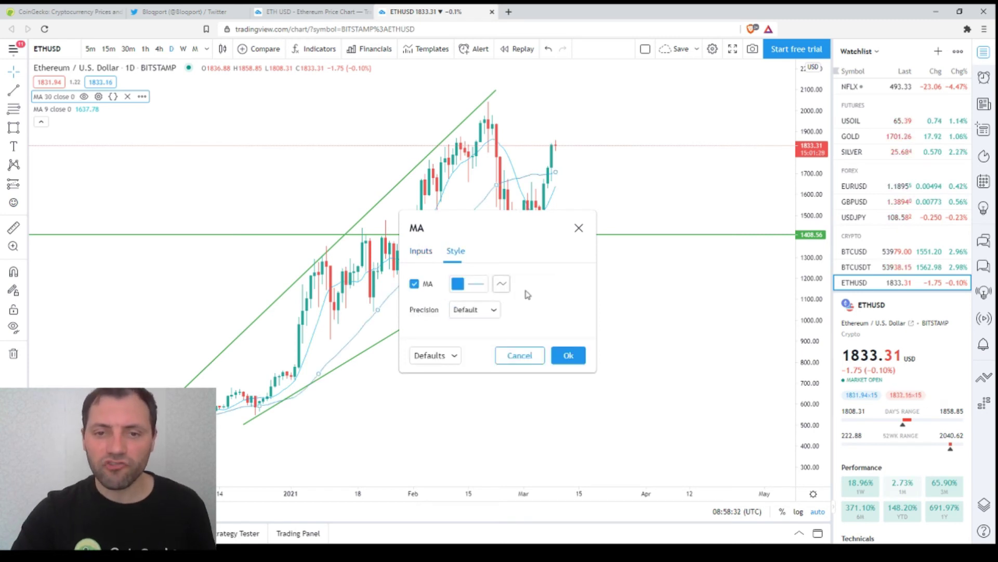
click(468, 284)
click(600, 381)
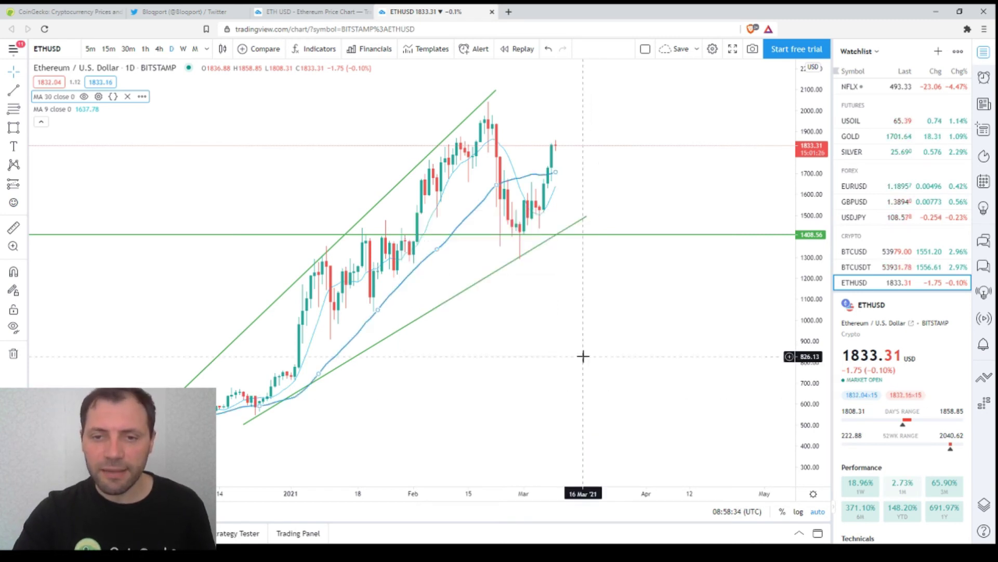
Set the second moving average to length 90 with a thicker purple line.
double_click(460, 168)
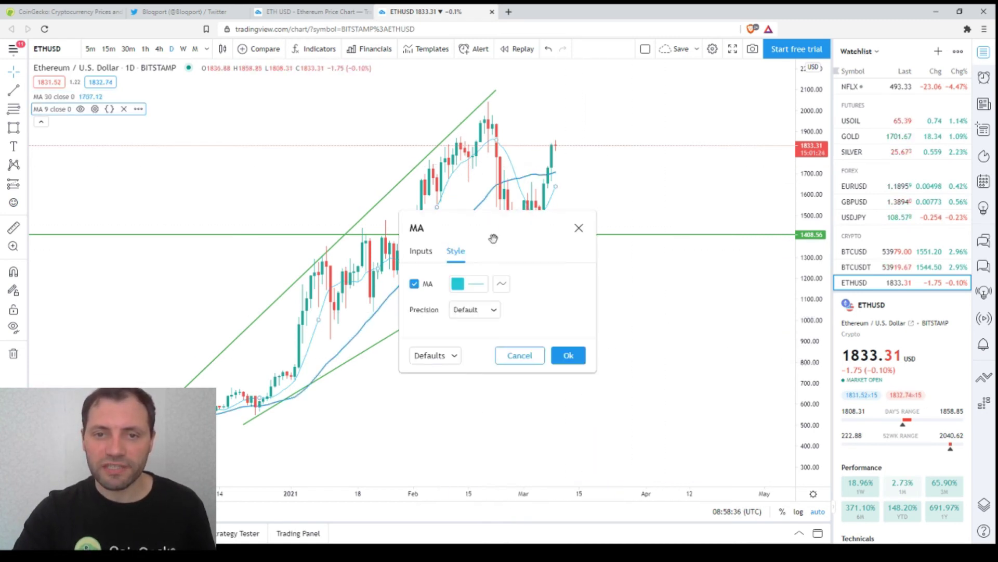
click(422, 252)
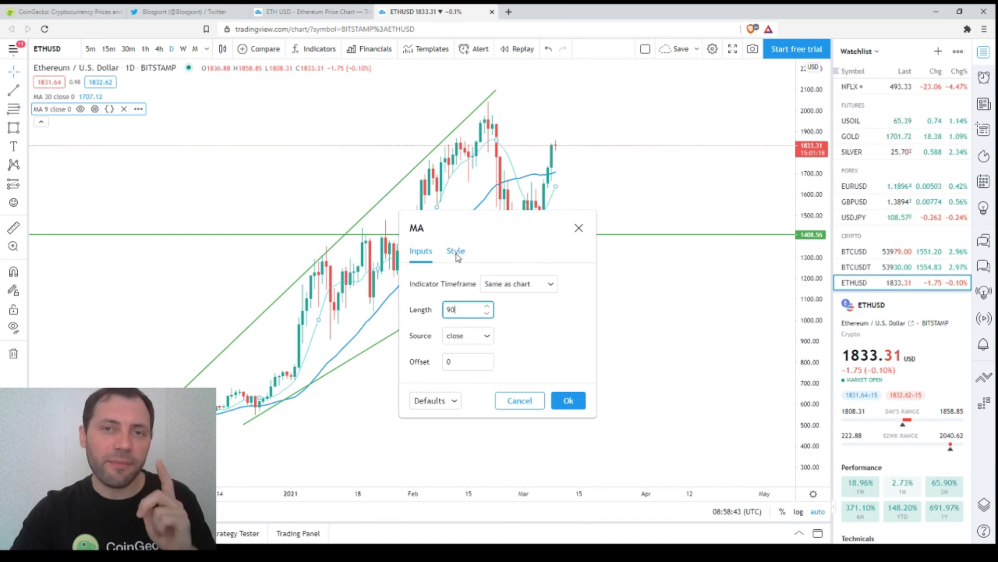
click(456, 252)
click(463, 283)
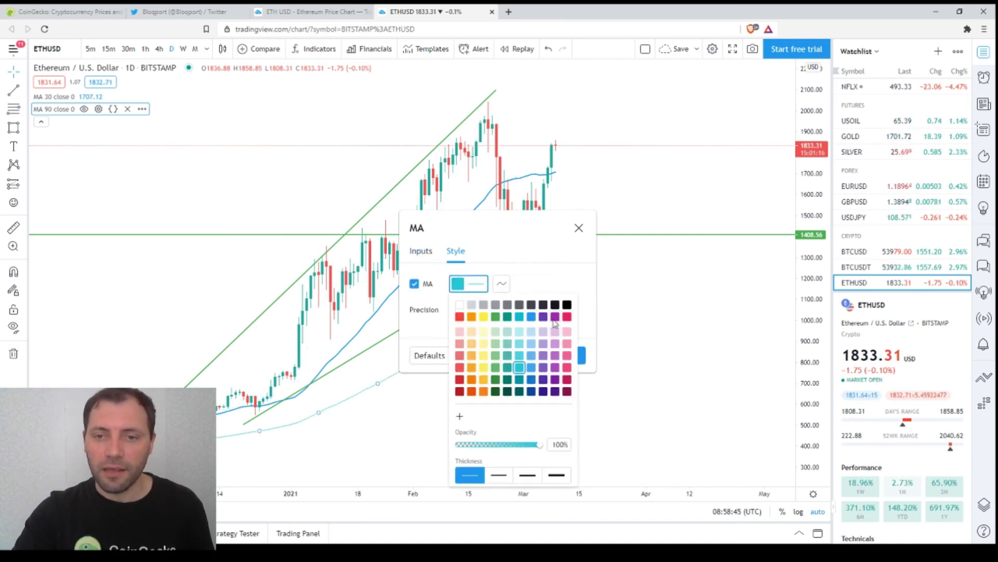
click(554, 317)
click(527, 475)
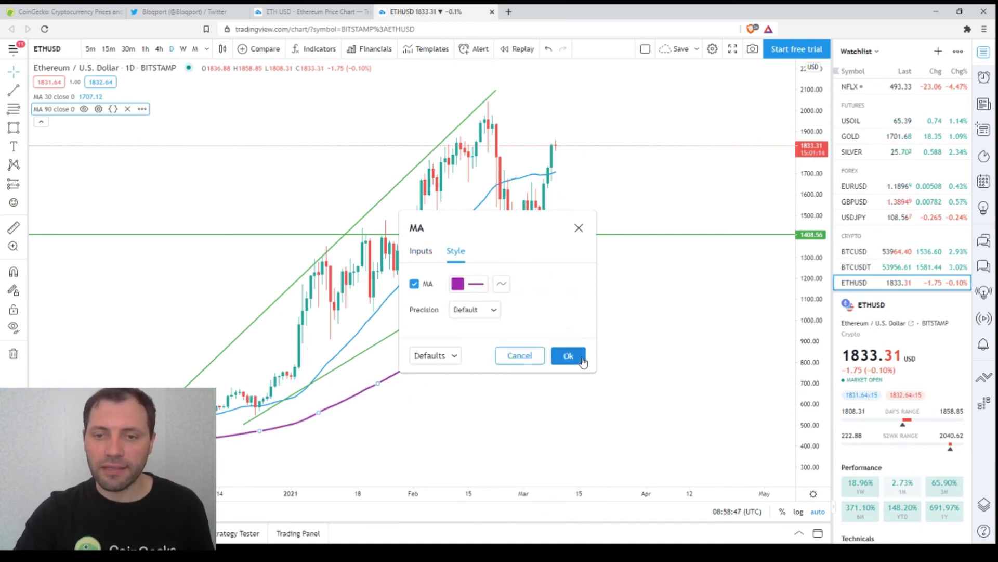
click(568, 355)
Lower the green horizontal support line from 1408.56 to 1388.23, level with the 2018 peak.
scroll(640, 372, down, 3)
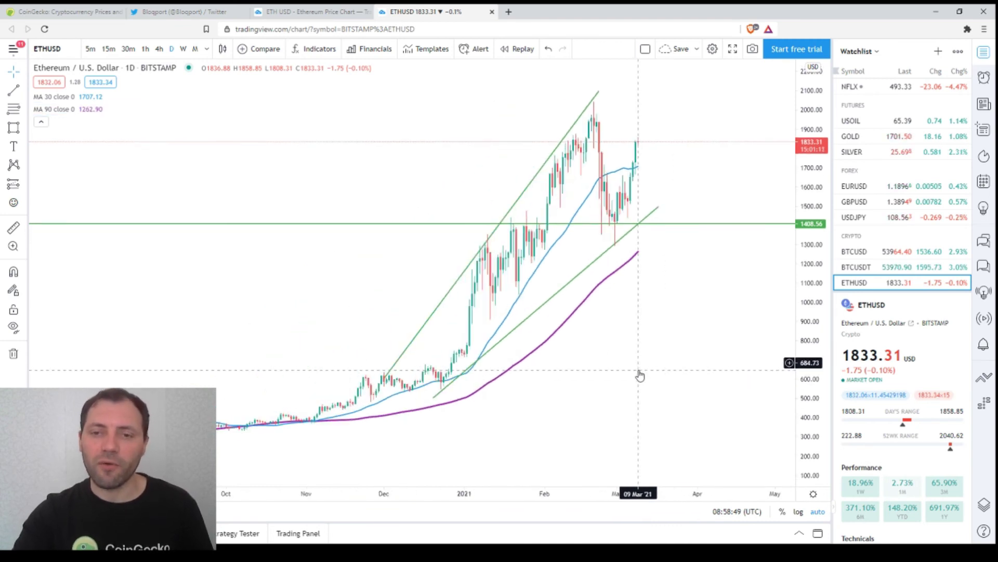
scroll(624, 370, up, 2)
scroll(617, 370, up, 2)
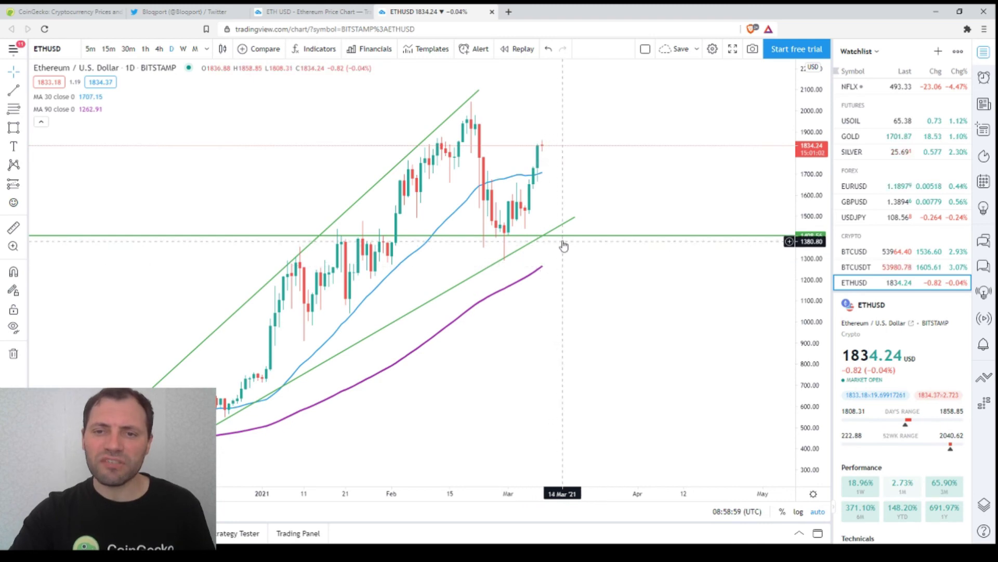
scroll(705, 251, down, 10)
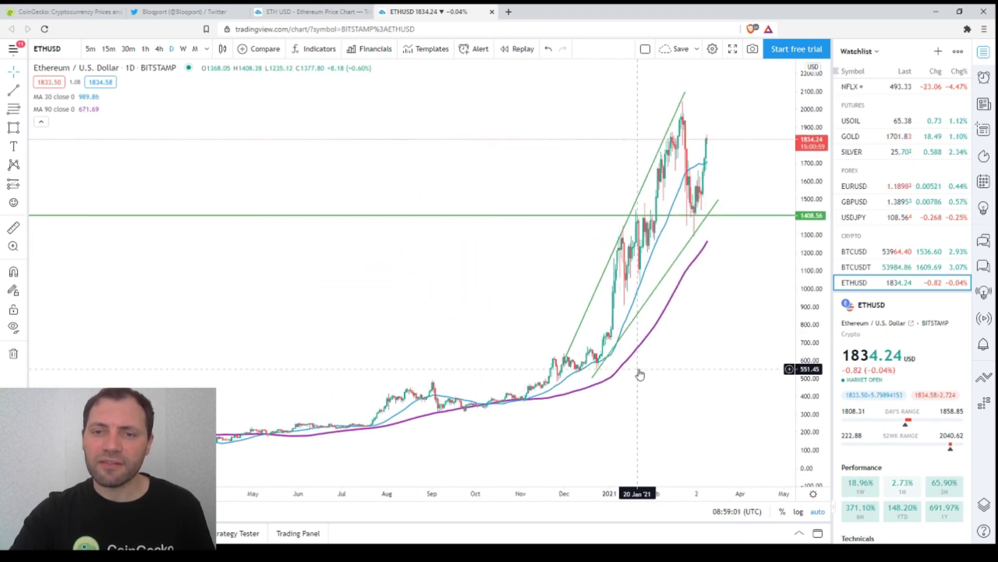
scroll(503, 316, down, 5)
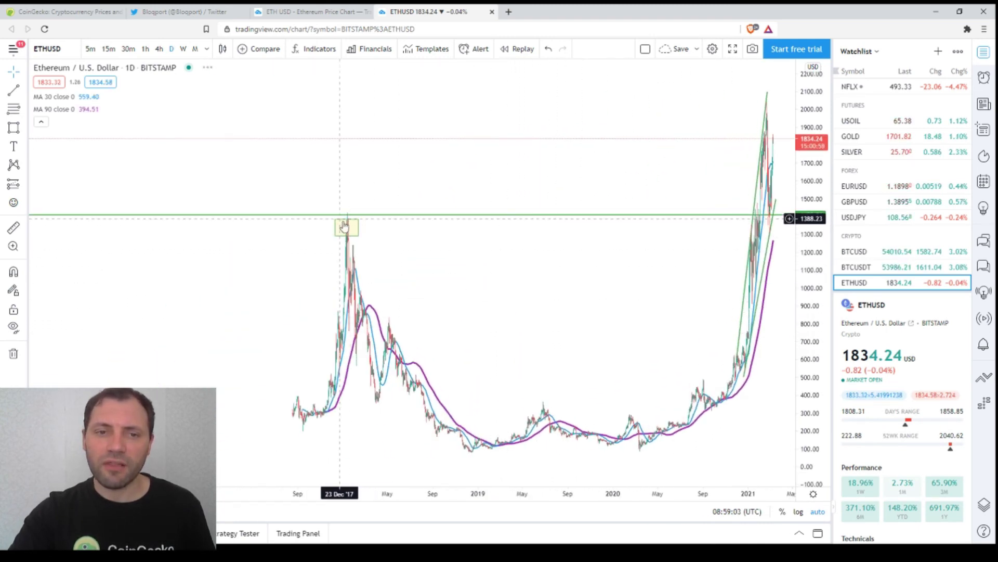
click(403, 215)
drag(403, 220, 395, 223)
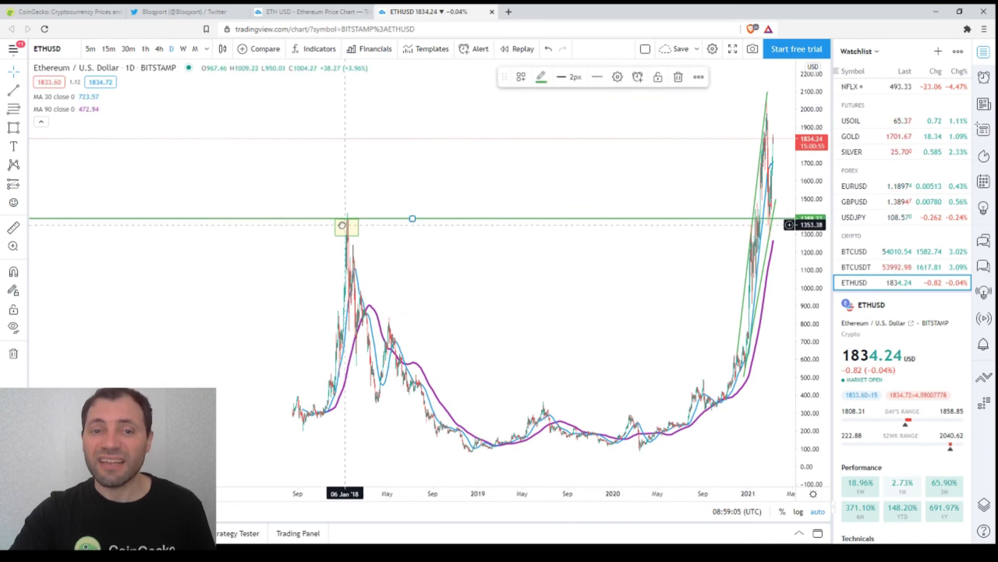
scroll(550, 330, up, 10)
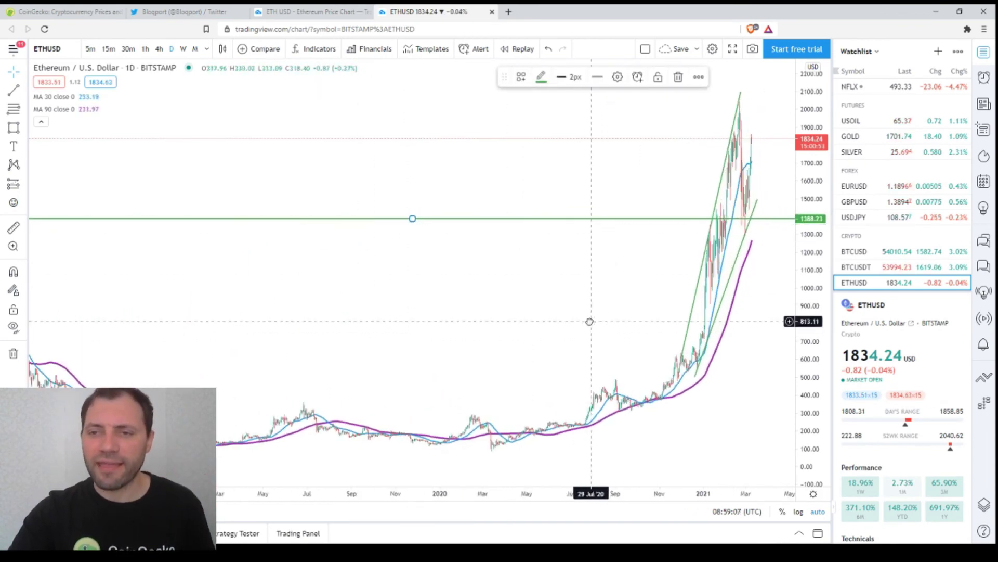
scroll(706, 359, up, 4)
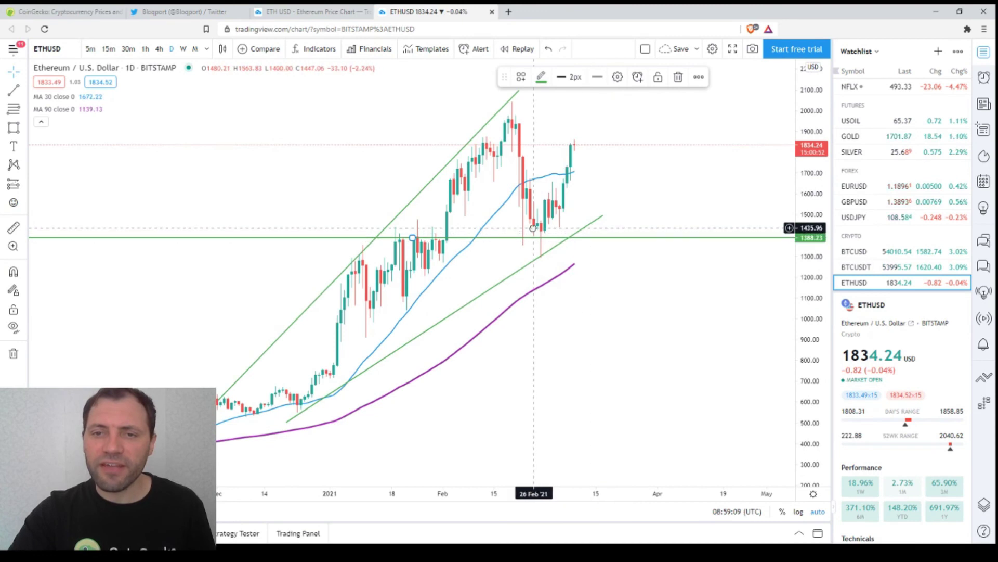
Draw a yellow rectangle over early-to-late March spanning roughly 1254 to 1496.
click(13, 128)
click(559, 216)
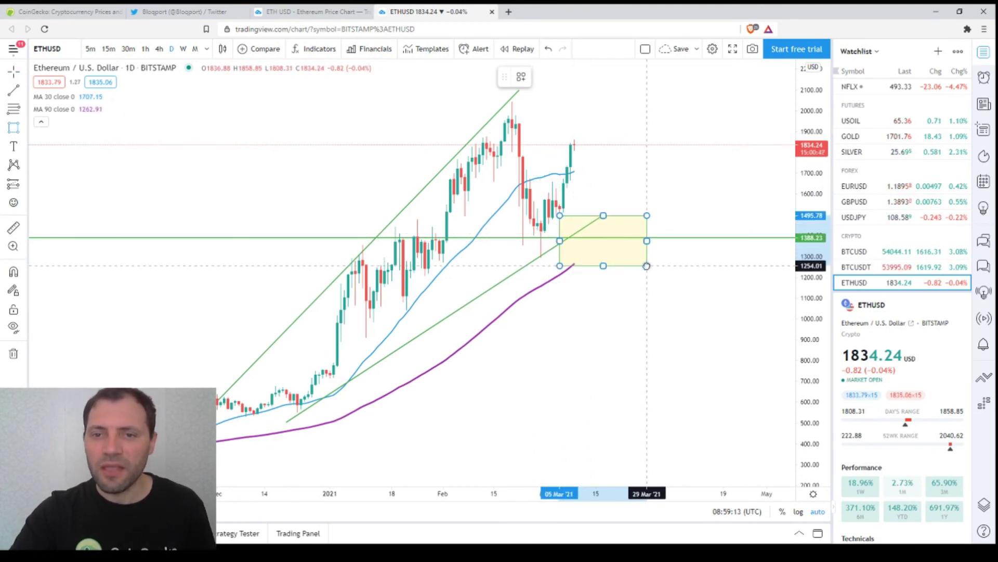
click(648, 265)
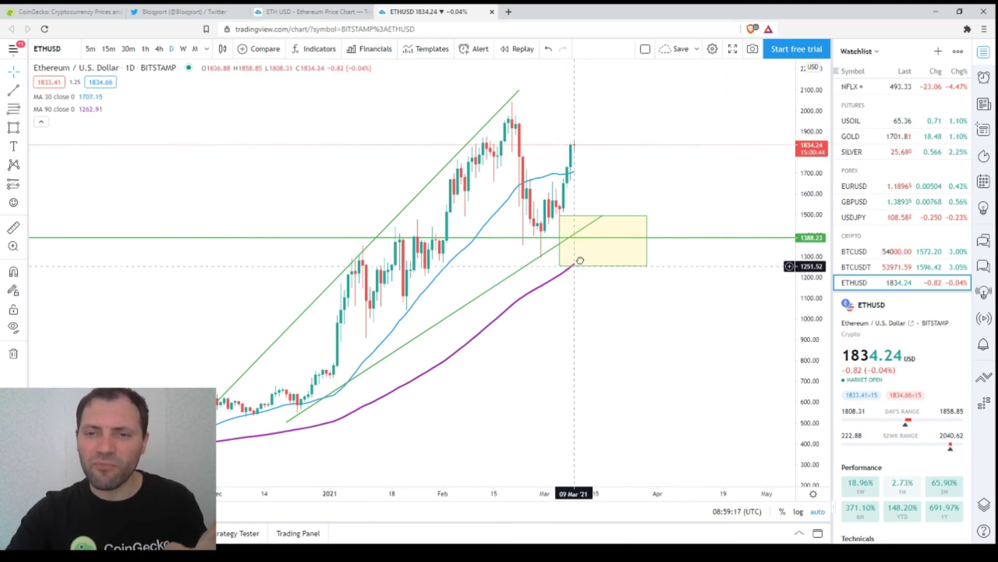
Check the horizontal line and 30-day average settings, closing both unchanged.
double_click(591, 238)
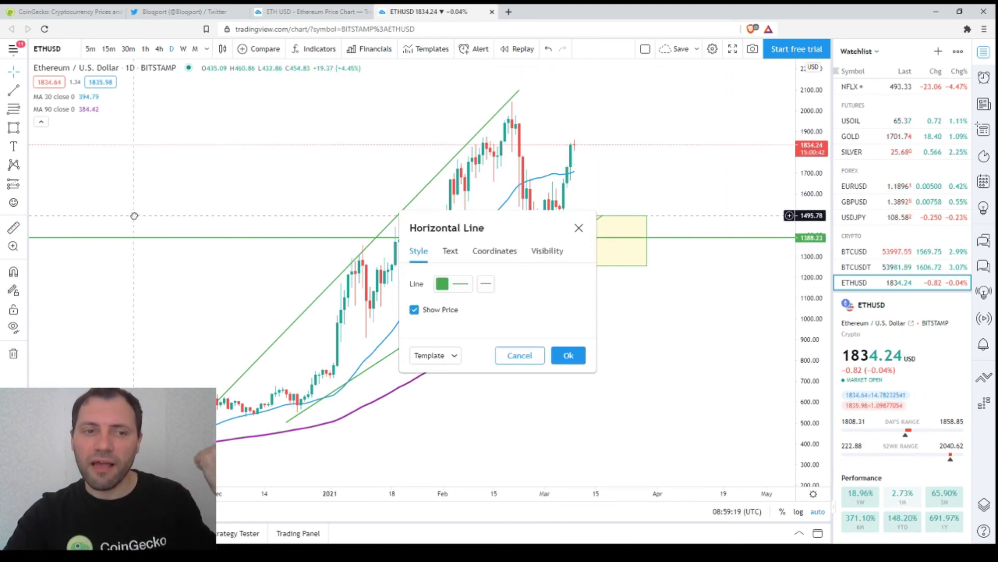
click(578, 228)
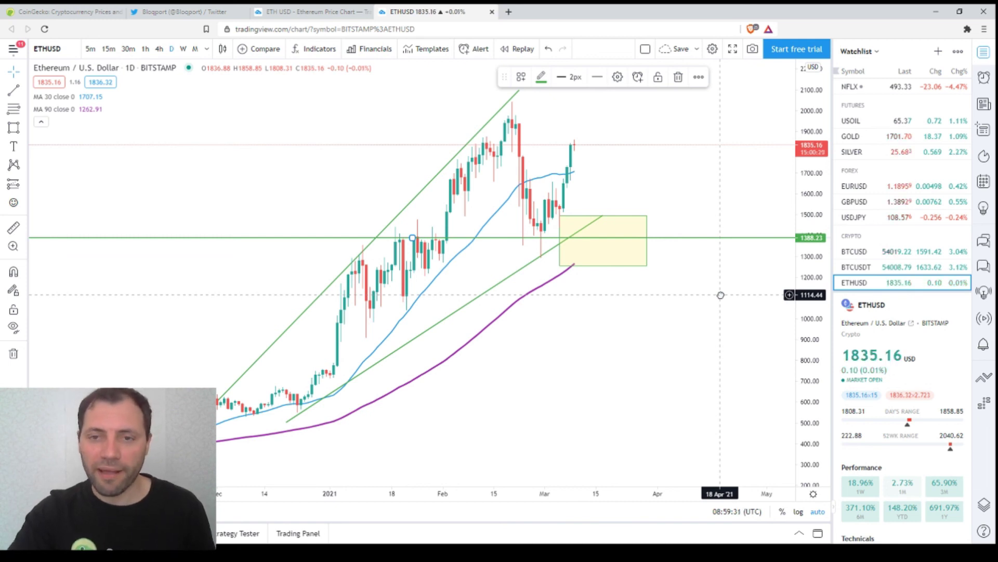
double_click(492, 217)
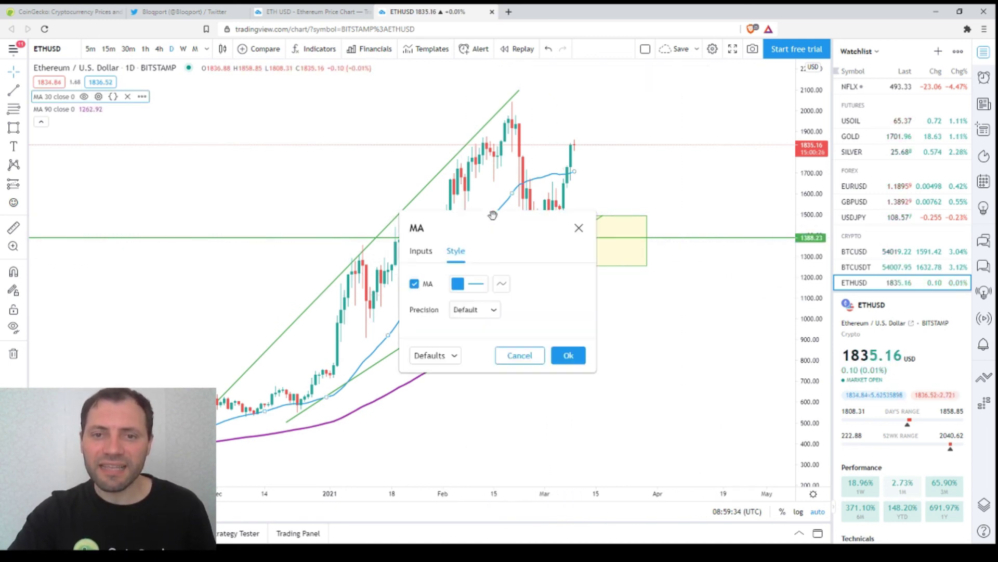
click(580, 229)
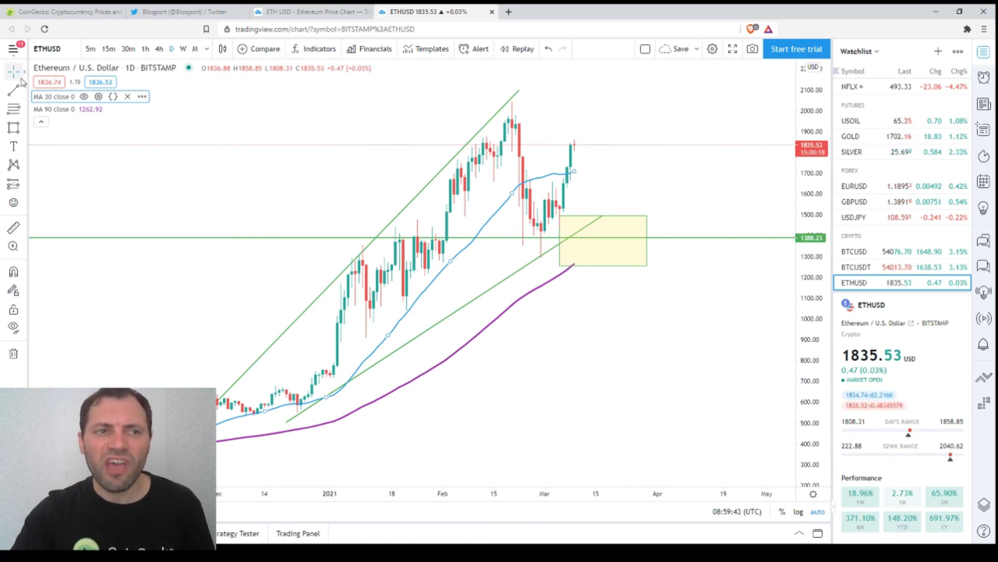
Draw a trend line from the latest candle near 1770 up to about 2066 in late April.
key(alt+t)
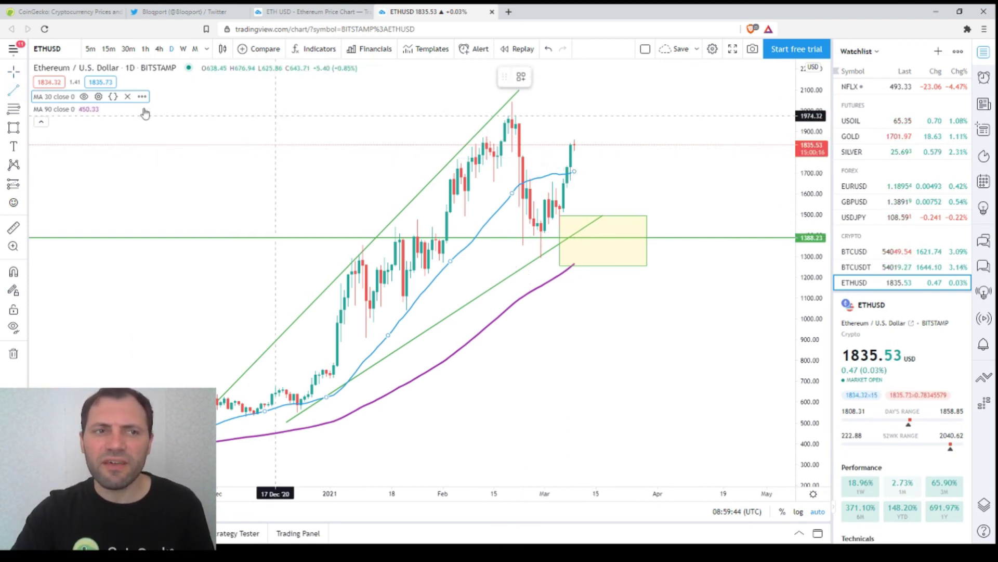
click(574, 159)
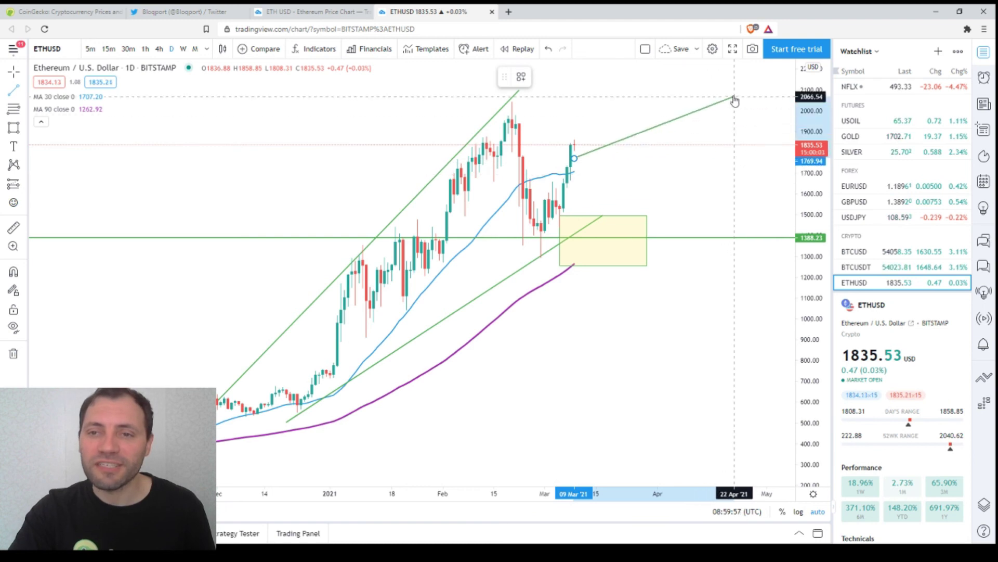
click(745, 79)
drag(717, 185, 624, 225)
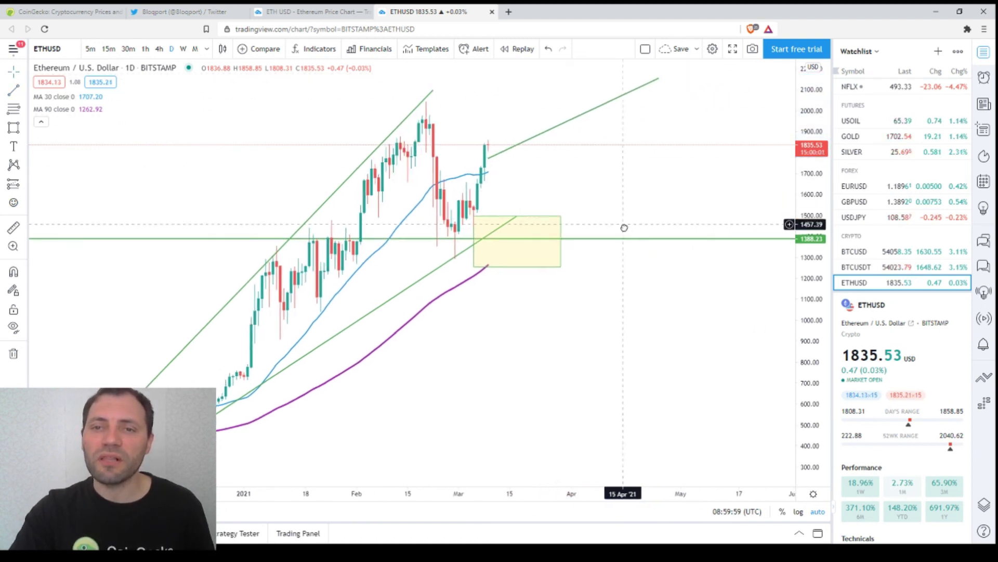